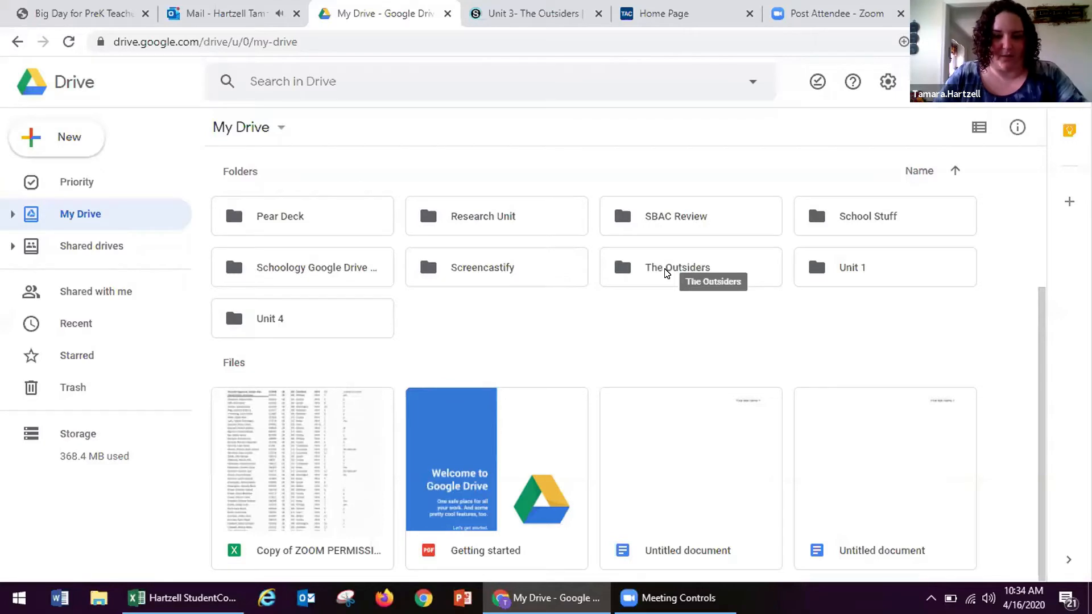
# Open The Outsiders folder in My Drive and look through its files.
pyautogui.doubleClick(666, 273)
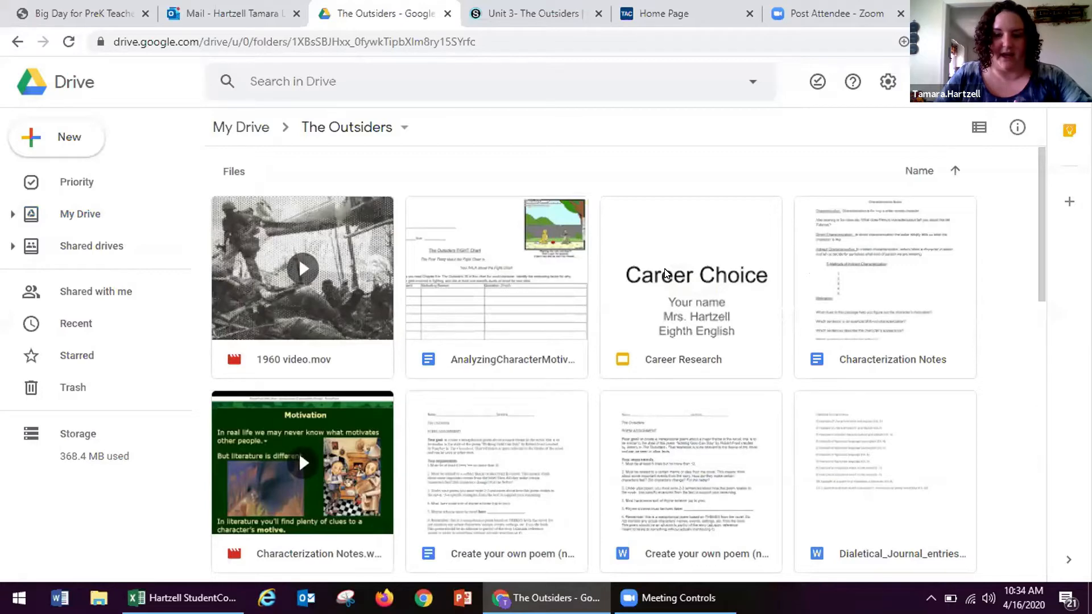
pyautogui.scroll(-3, 671, 276)
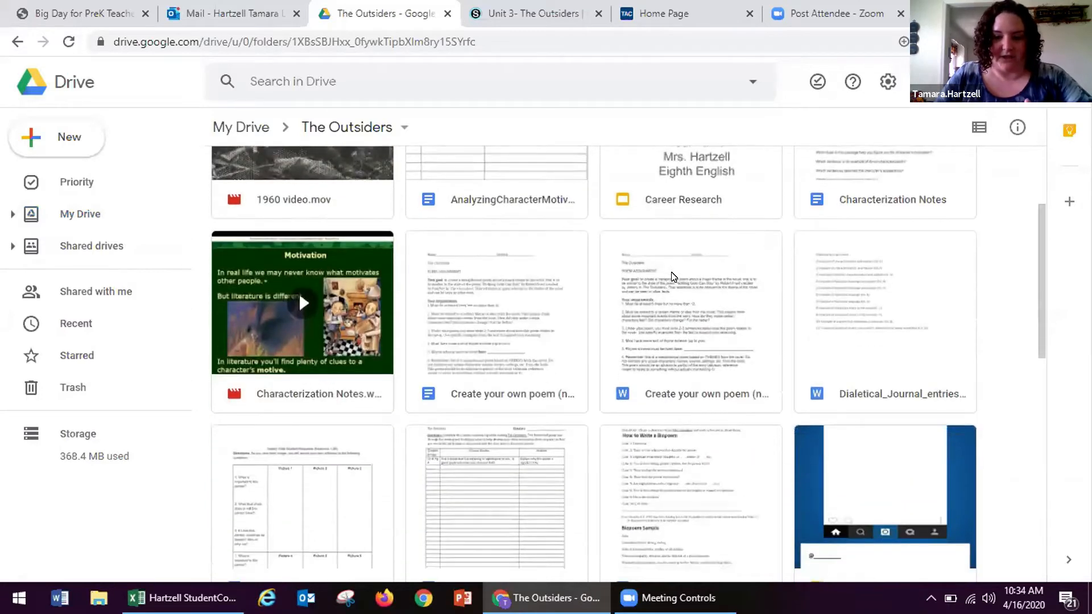
pyautogui.scroll(-4, 674, 275)
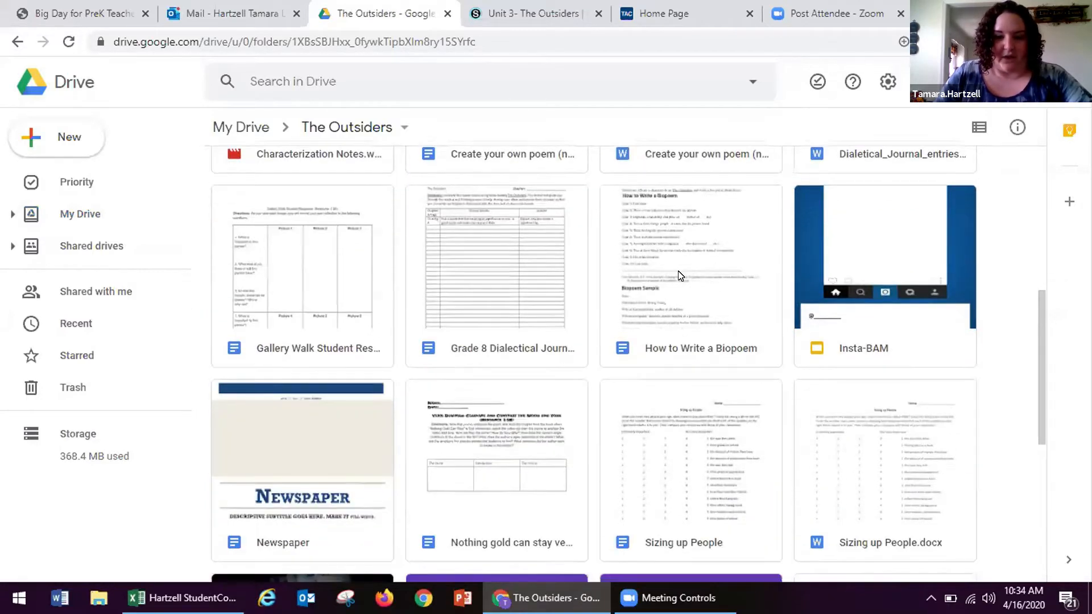
pyautogui.scroll(-3, 680, 276)
pyautogui.scroll(-2, 680, 276)
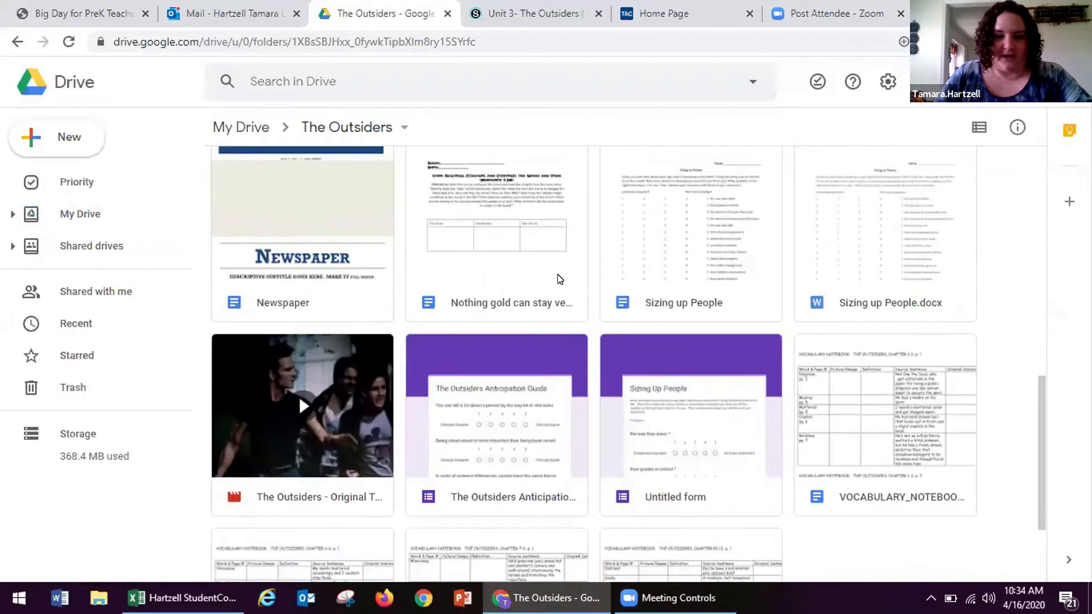
# Switch to Schoology and start a new assignment named "Practice" in the Unit 3- The Outsiders folder.
pyautogui.click(591, 8)
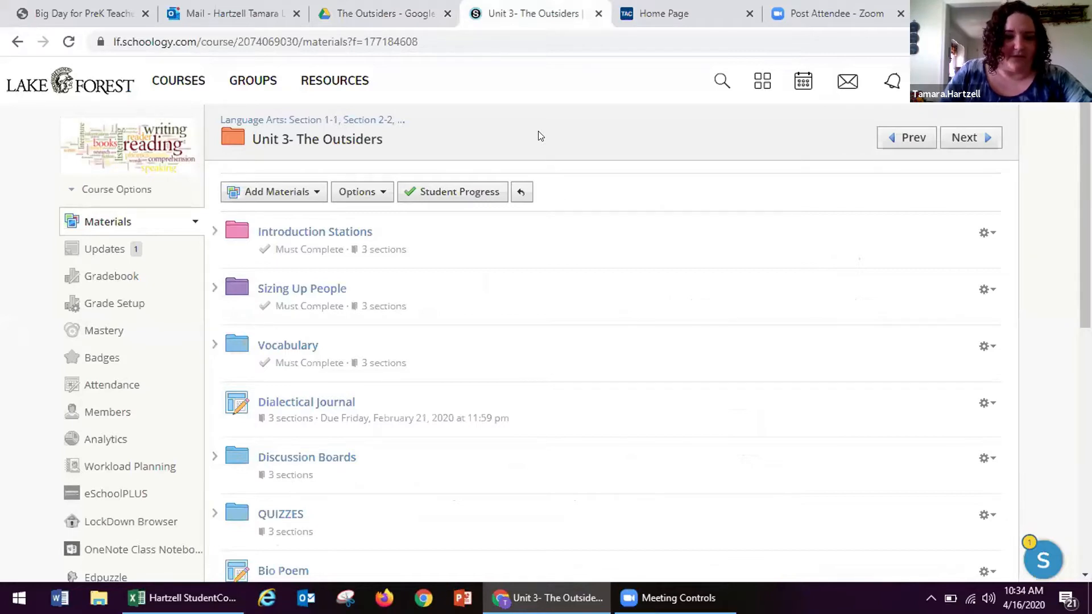
pyautogui.scroll(-1, 309, 154)
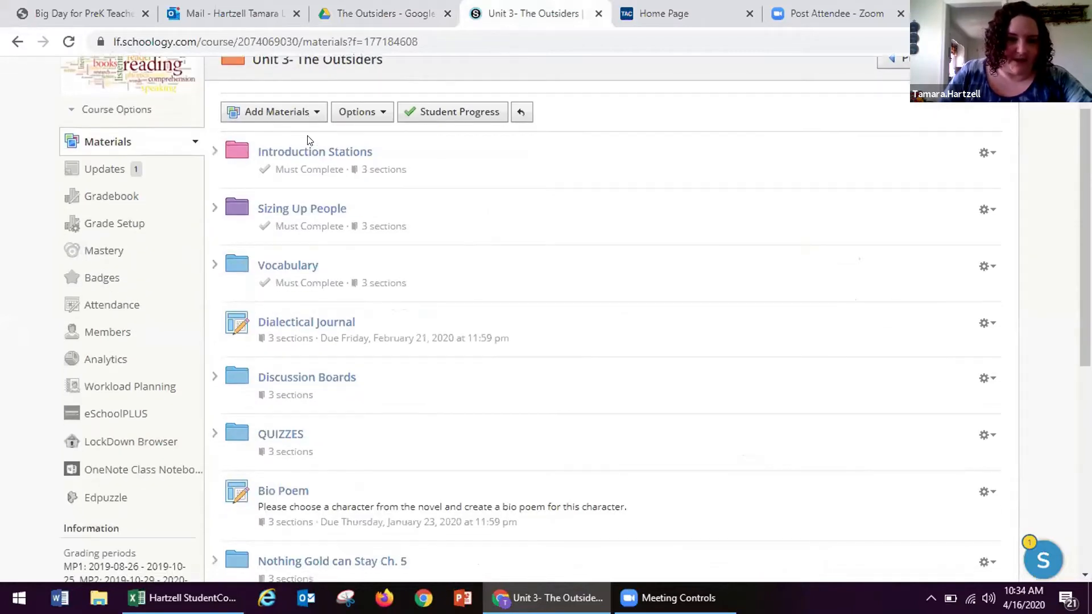
pyautogui.scroll(-1, 309, 136)
pyautogui.scroll(2, 305, 159)
pyautogui.click(315, 195)
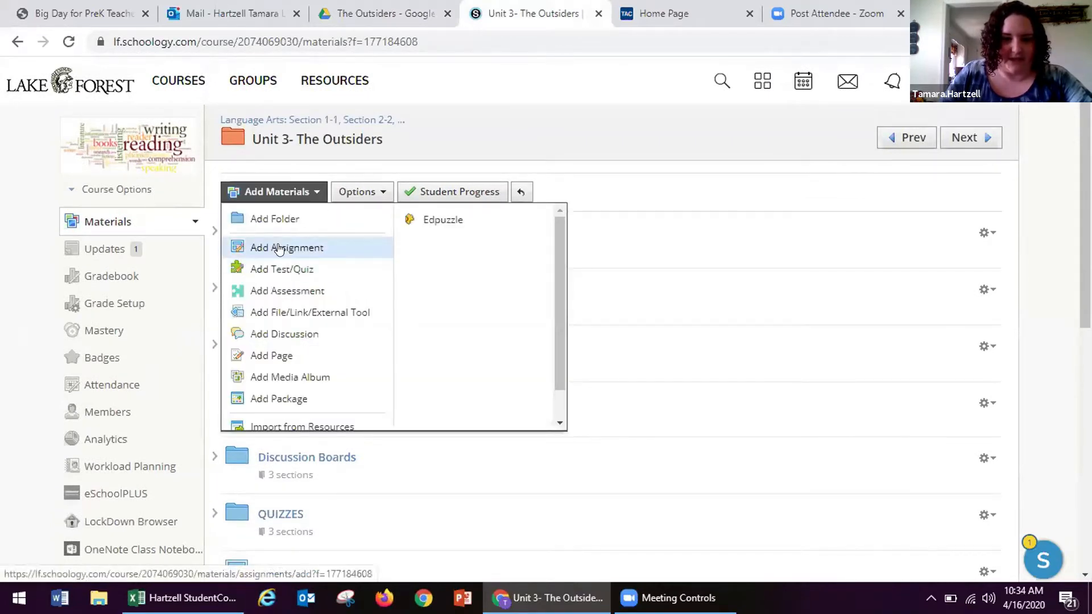
pyautogui.click(278, 248)
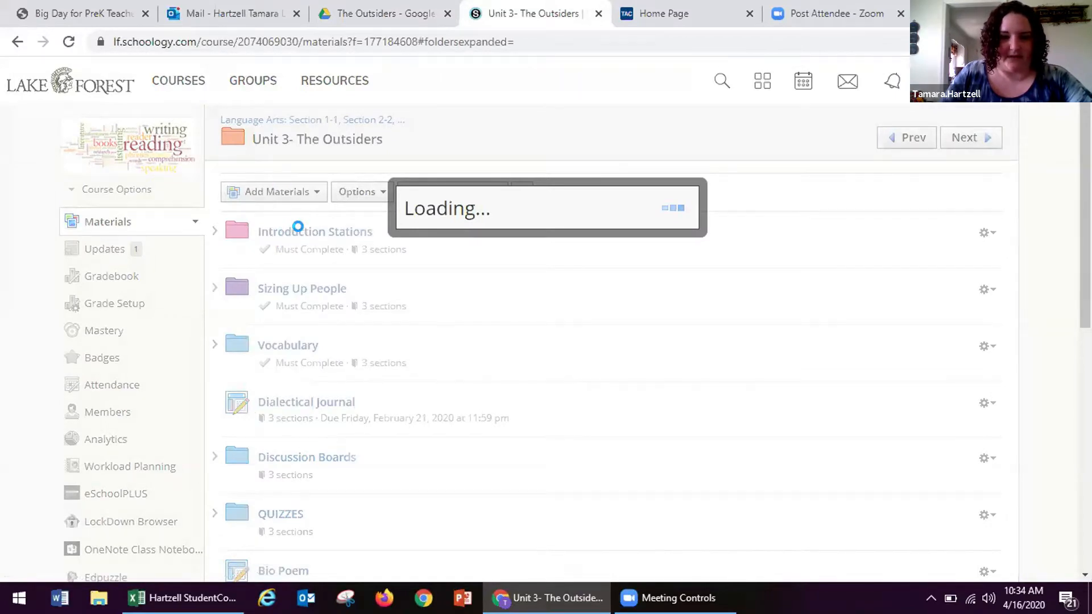
pyautogui.click(414, 97)
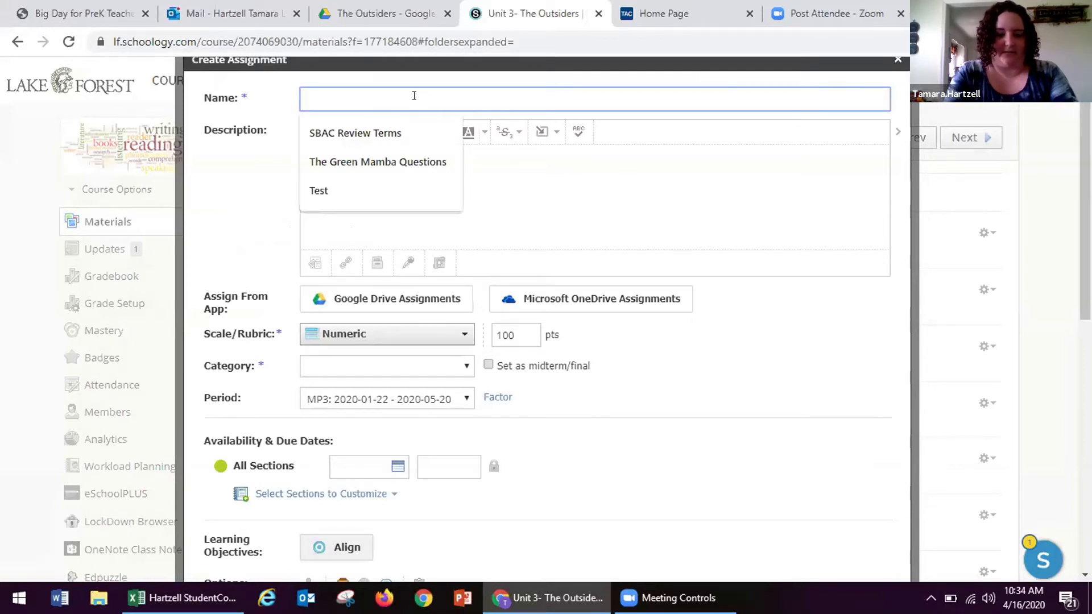
pyautogui.write('Practice')
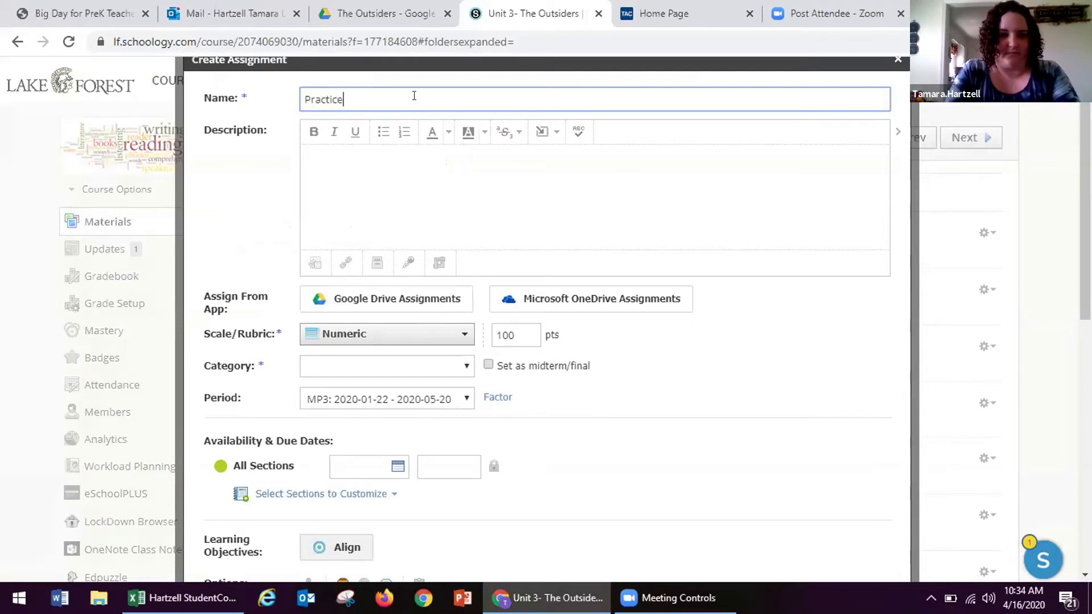
pyautogui.click(395, 176)
# Choose to assign a file from Google Drive Assignments and open The Outsiders folder.
pyautogui.scroll(-2, 407, 213)
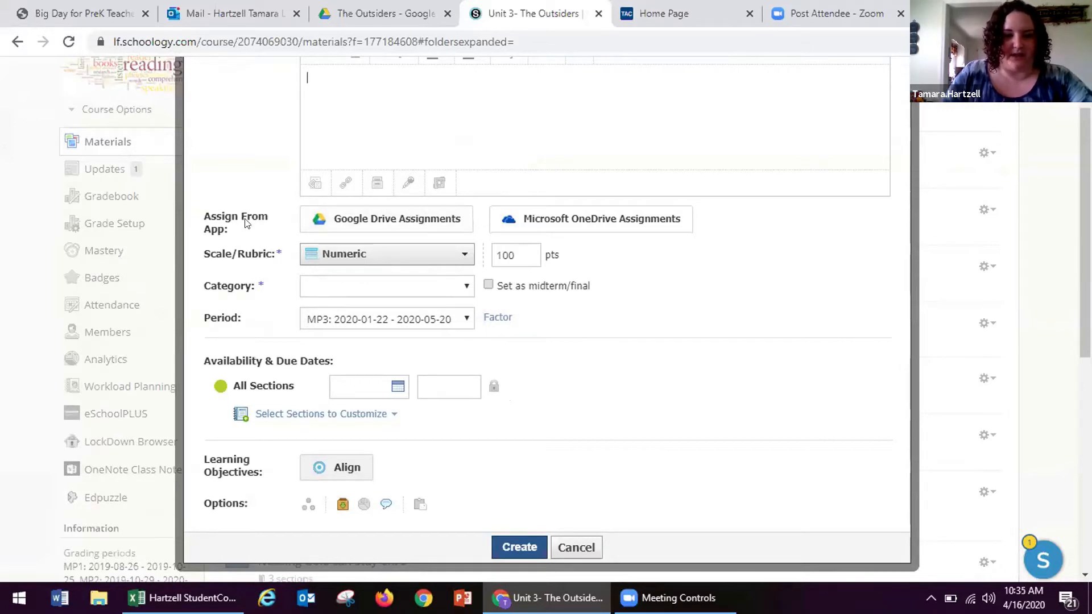
pyautogui.click(376, 221)
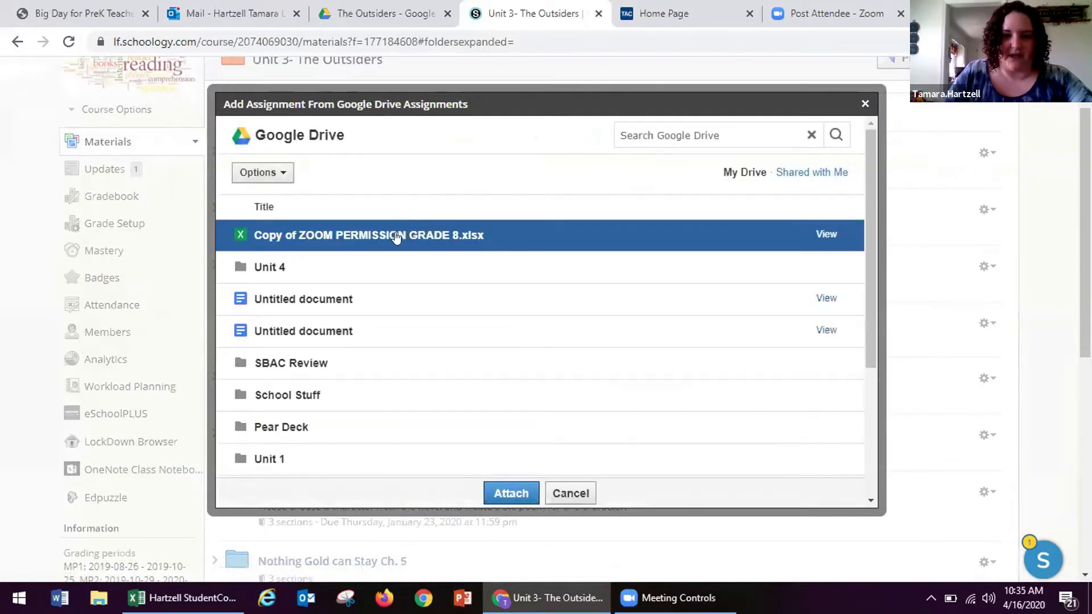
pyautogui.scroll(-3, 432, 282)
pyautogui.scroll(-3, 440, 280)
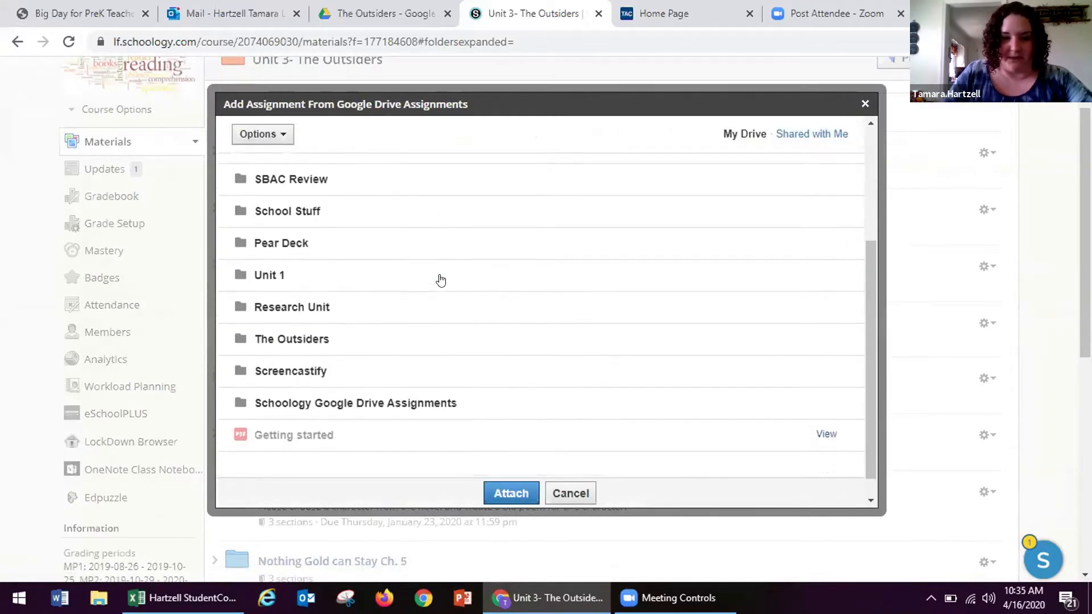
pyautogui.scroll(1, 432, 264)
pyautogui.scroll(-2, 439, 267)
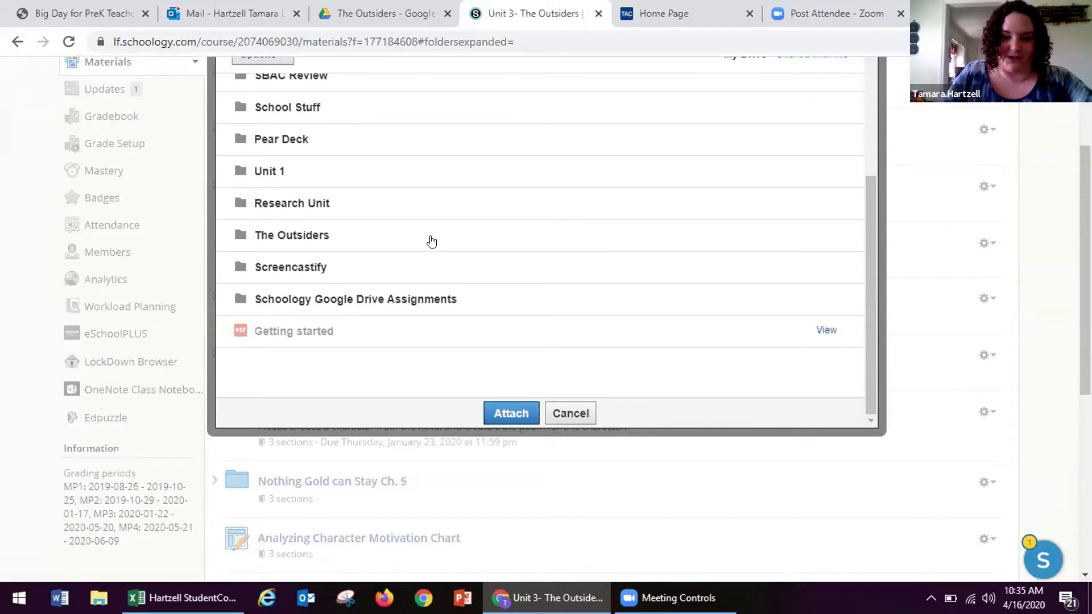
pyautogui.click(431, 241)
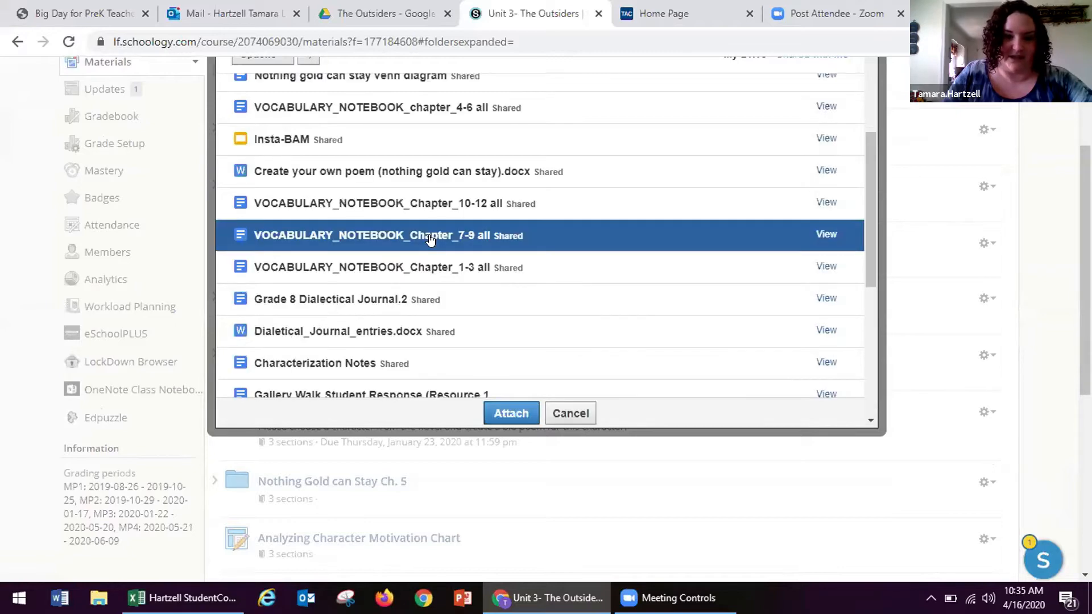
# Attach the "Nothing gold can stay venn diagram" document from The Outsiders folder to the assignment.
pyautogui.scroll(-3, 432, 235)
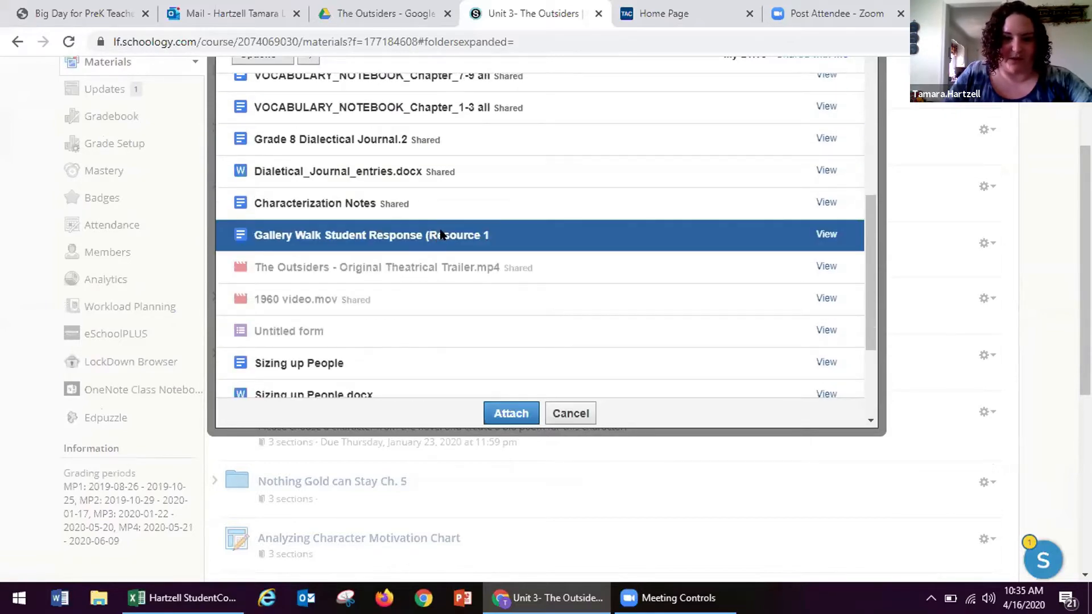
pyautogui.scroll(-1, 447, 230)
pyautogui.scroll(-3, 450, 236)
pyautogui.scroll(8, 446, 325)
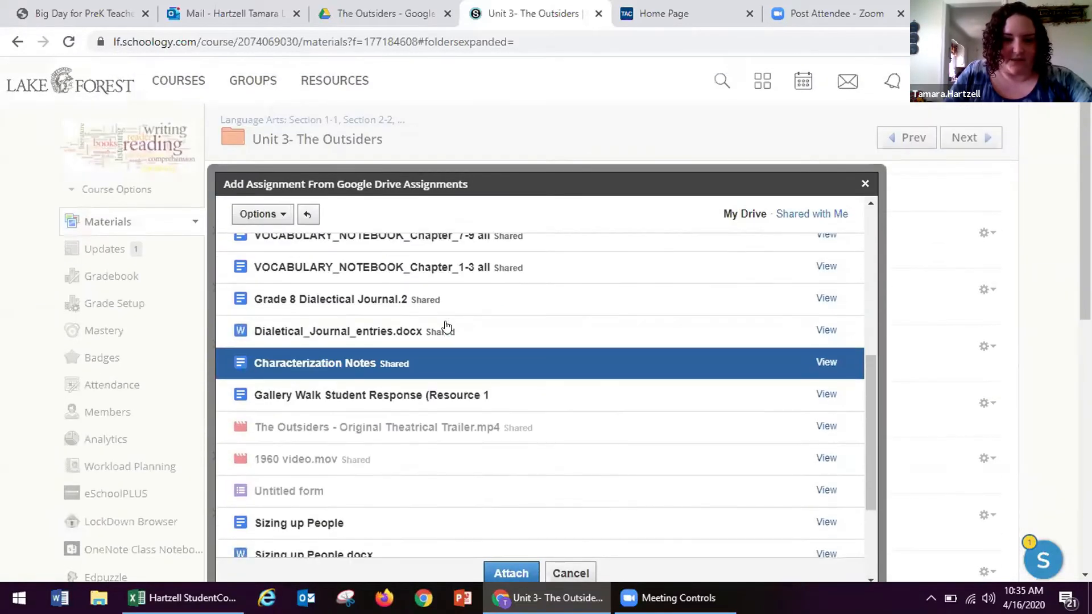
pyautogui.scroll(3, 446, 326)
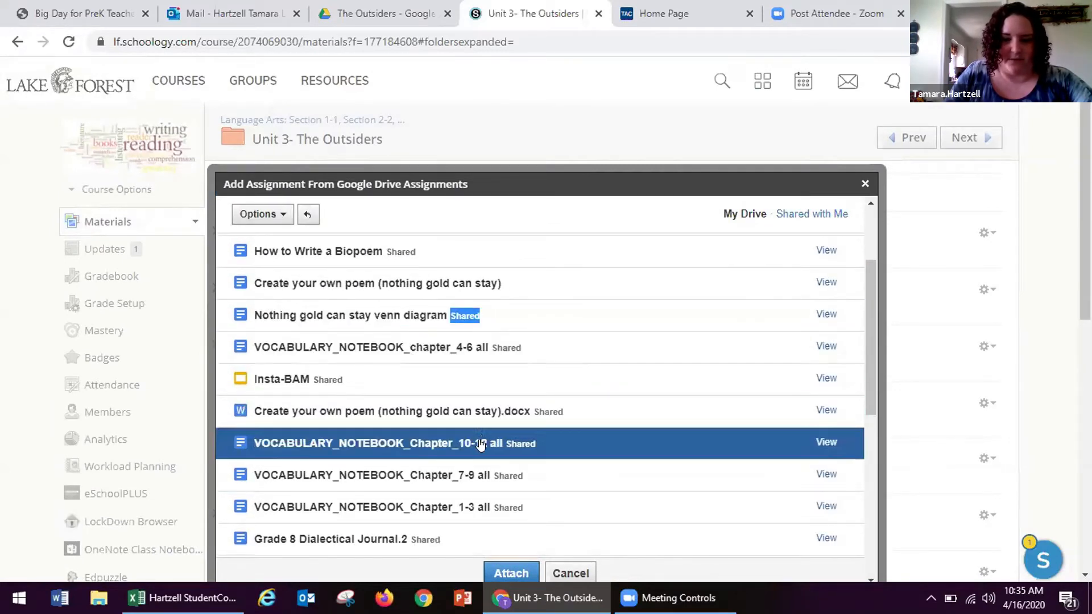
pyautogui.scroll(-3, 505, 480)
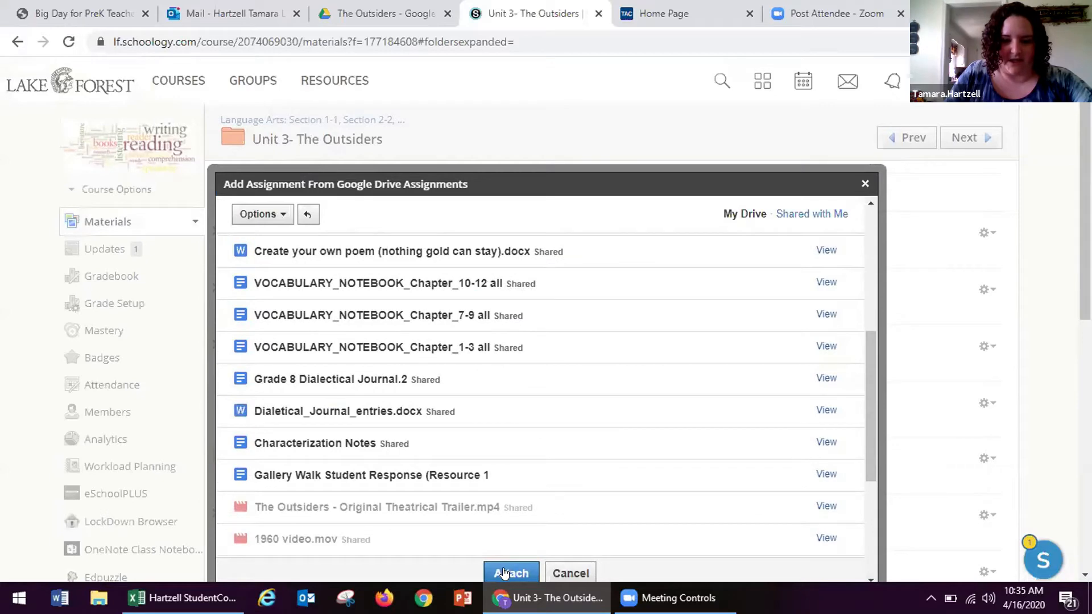
pyautogui.scroll(5, 446, 395)
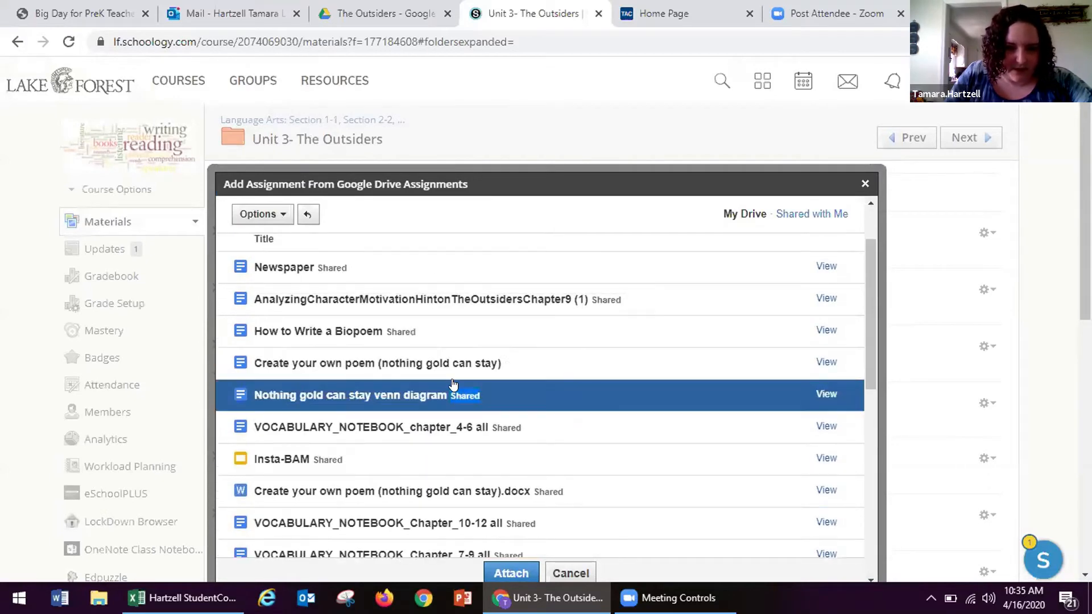
pyautogui.click(453, 384)
pyautogui.click(511, 573)
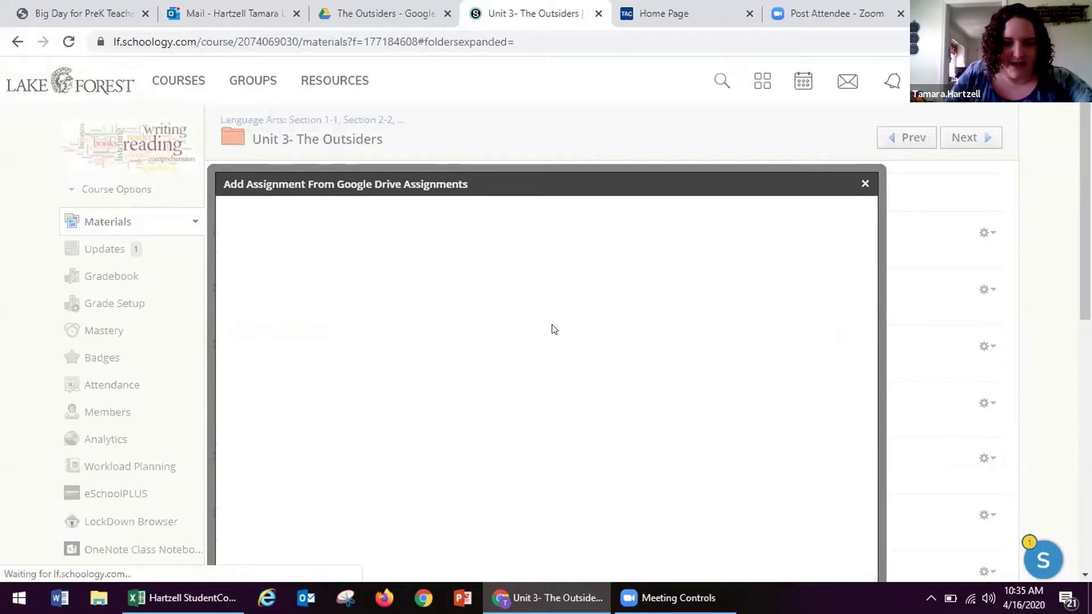
# Set the assignment's category to (Ungraded) and create it.
pyautogui.scroll(-3, 544, 328)
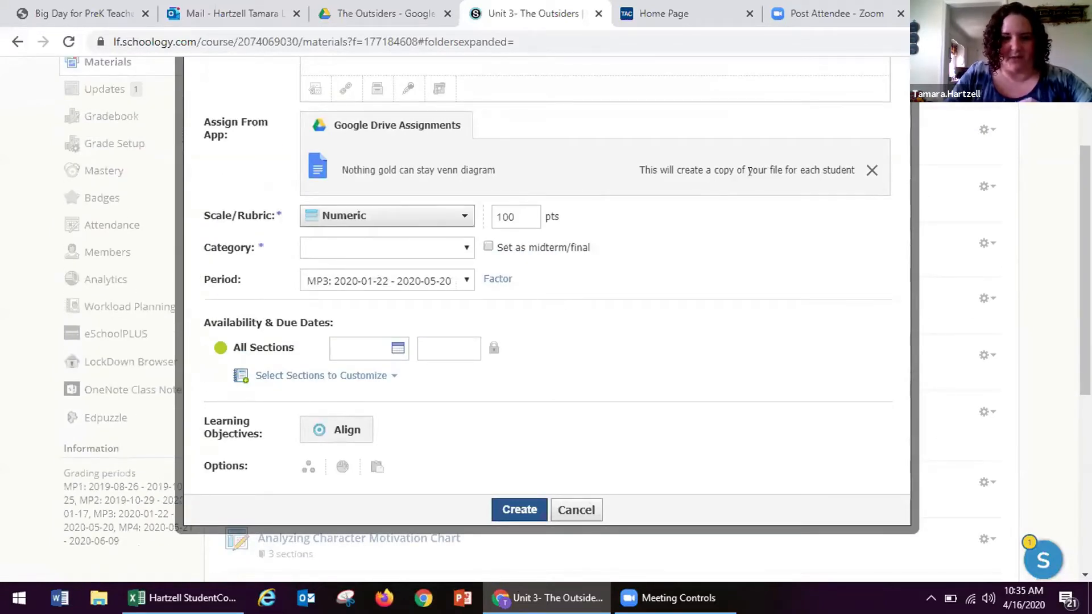
pyautogui.click(438, 248)
pyautogui.click(422, 289)
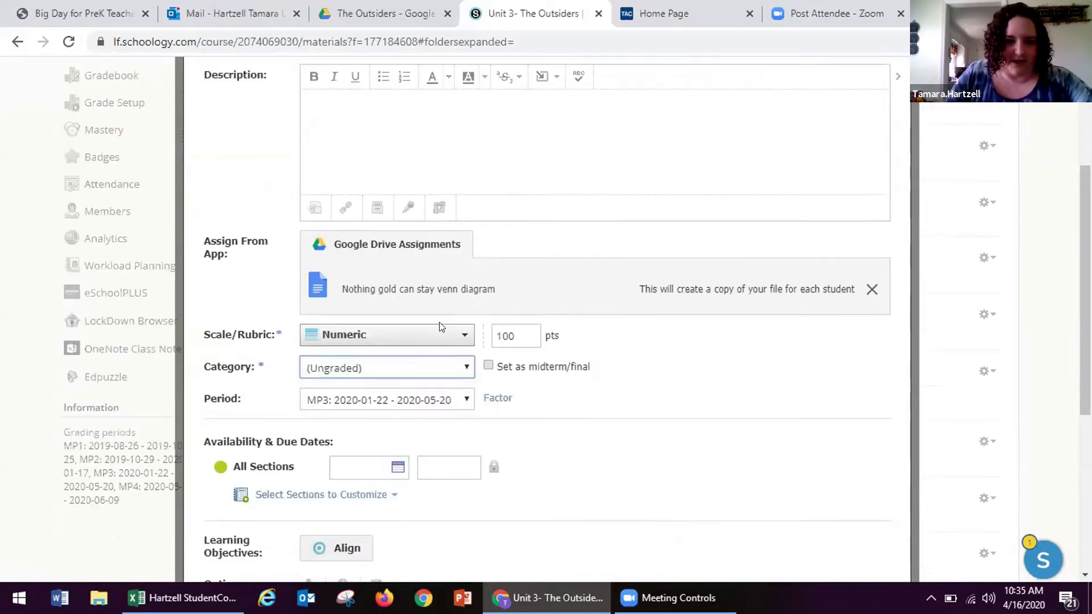
pyautogui.scroll(-5, 429, 326)
pyautogui.click(506, 431)
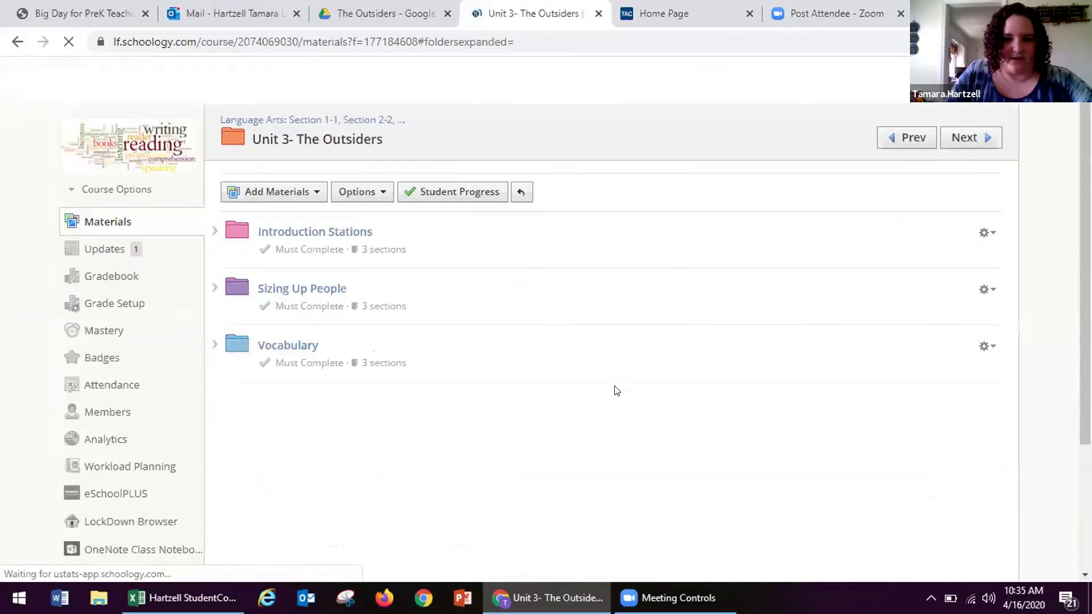
# Open the Practice assignment and check the in-progress documents of individual students in Section 1-1.
pyautogui.scroll(-3, 622, 367)
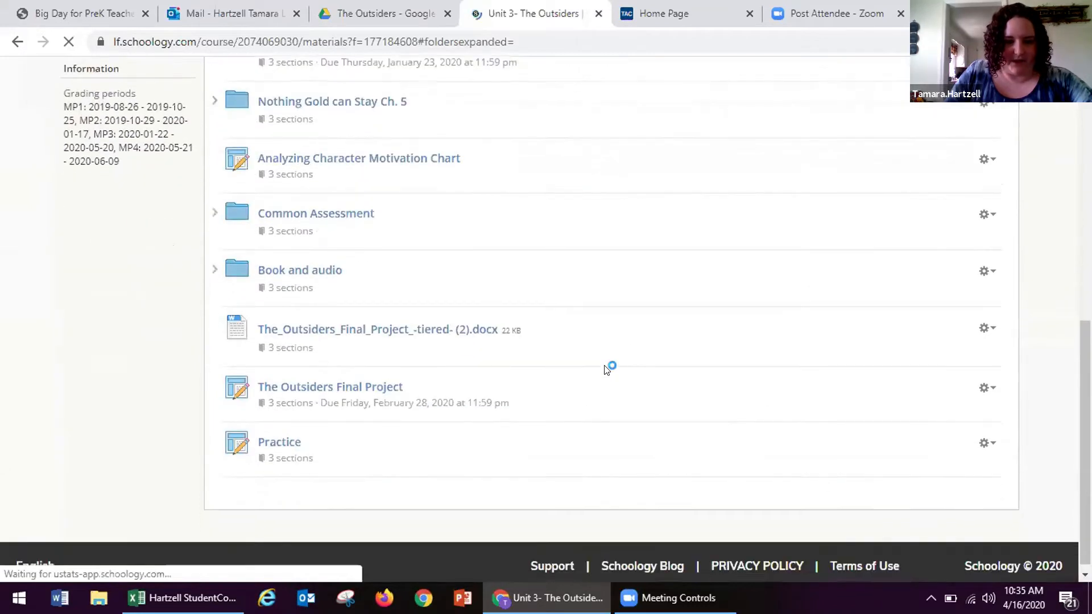
pyautogui.click(287, 438)
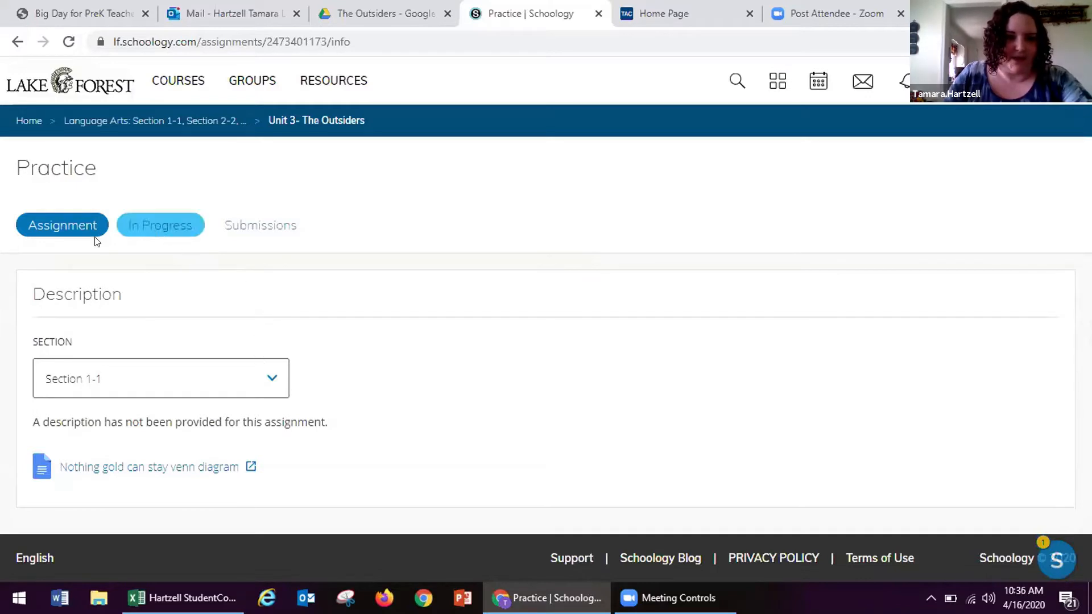
pyautogui.click(173, 226)
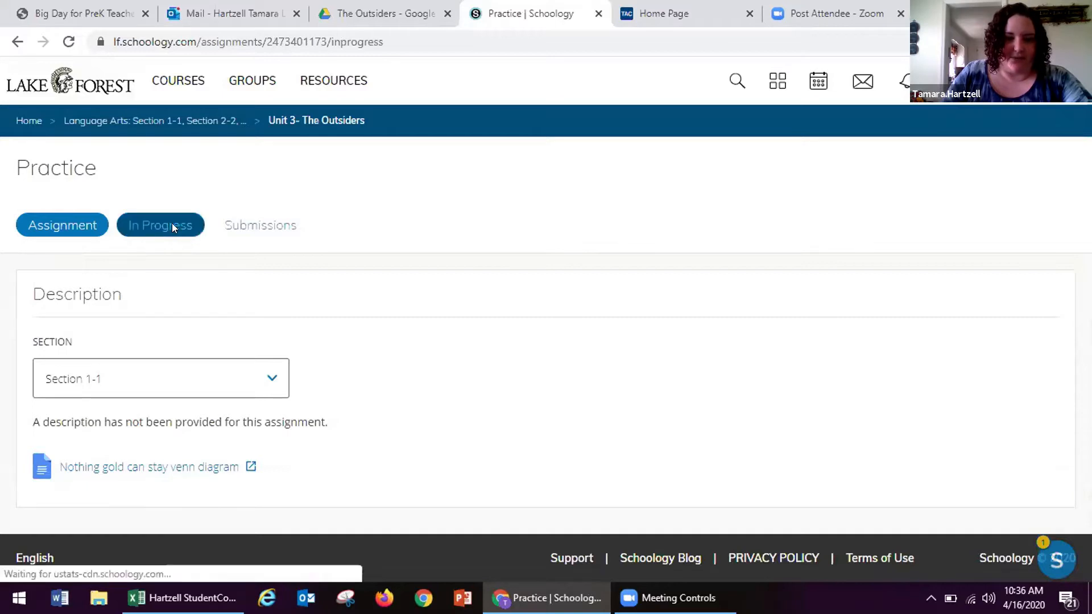
pyautogui.scroll(-2, 273, 318)
pyautogui.scroll(-5, 289, 324)
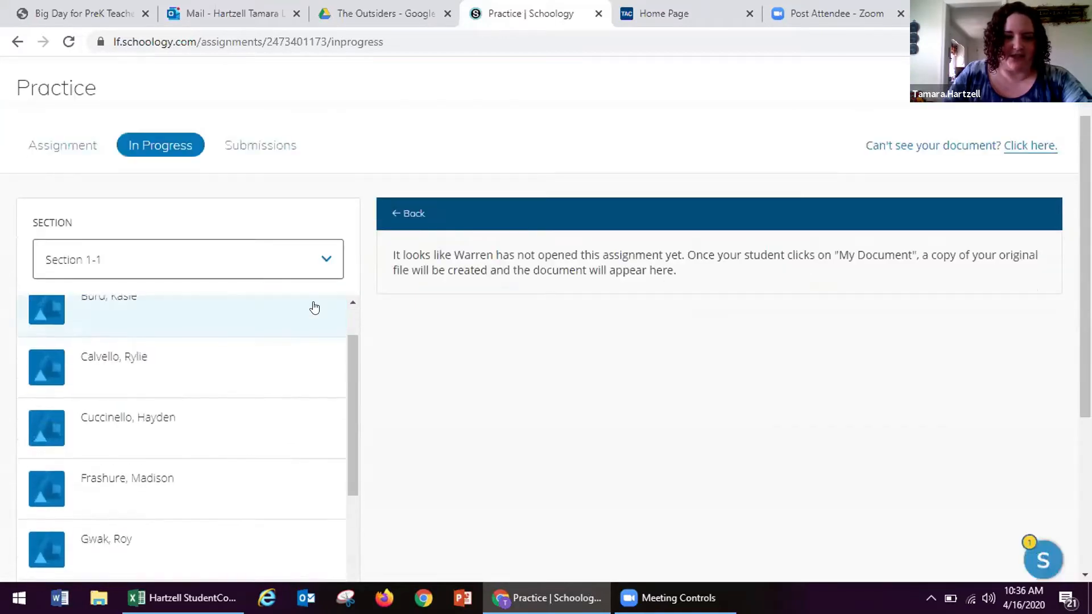
pyautogui.click(196, 357)
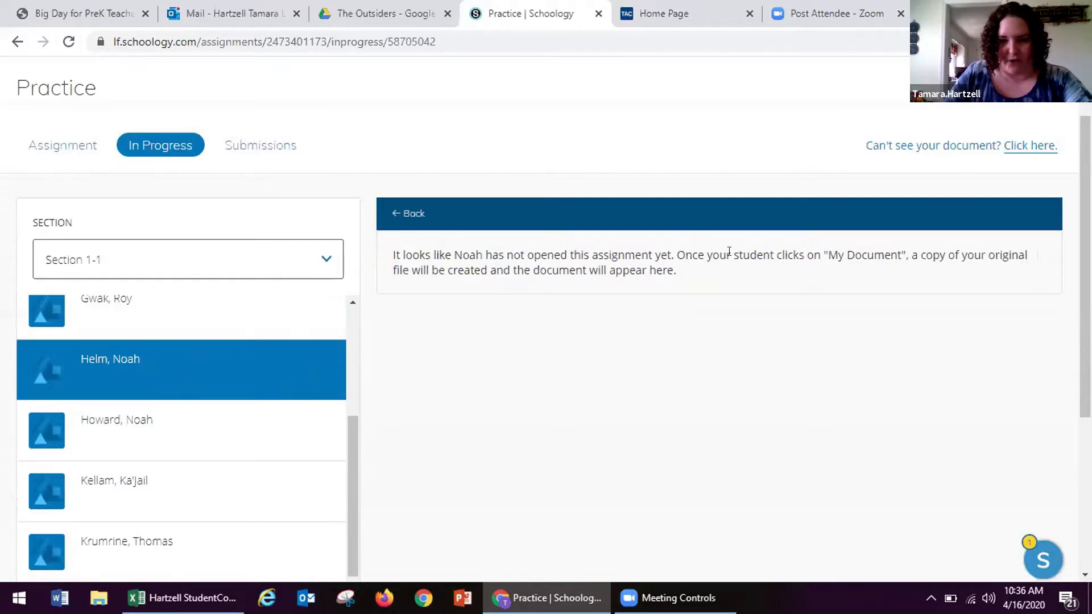
pyautogui.scroll(-2, 297, 407)
pyautogui.click(262, 390)
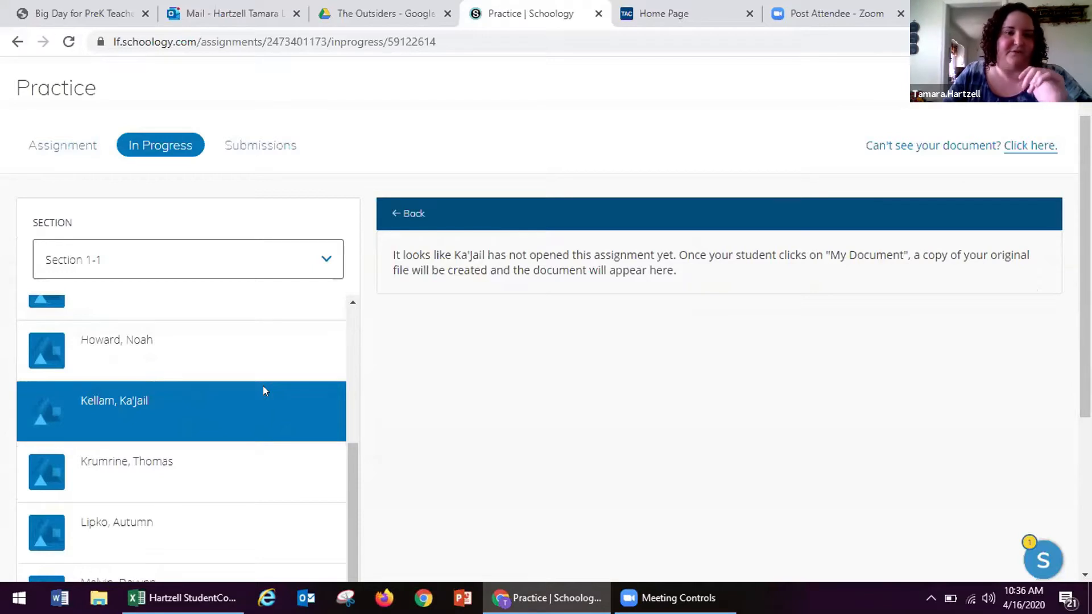
pyautogui.scroll(-2, 263, 386)
# Review the Practice assignment's submissions with the section and filter choices, and return to the assignment description.
pyautogui.click(282, 145)
pyautogui.scroll(-1, 379, 292)
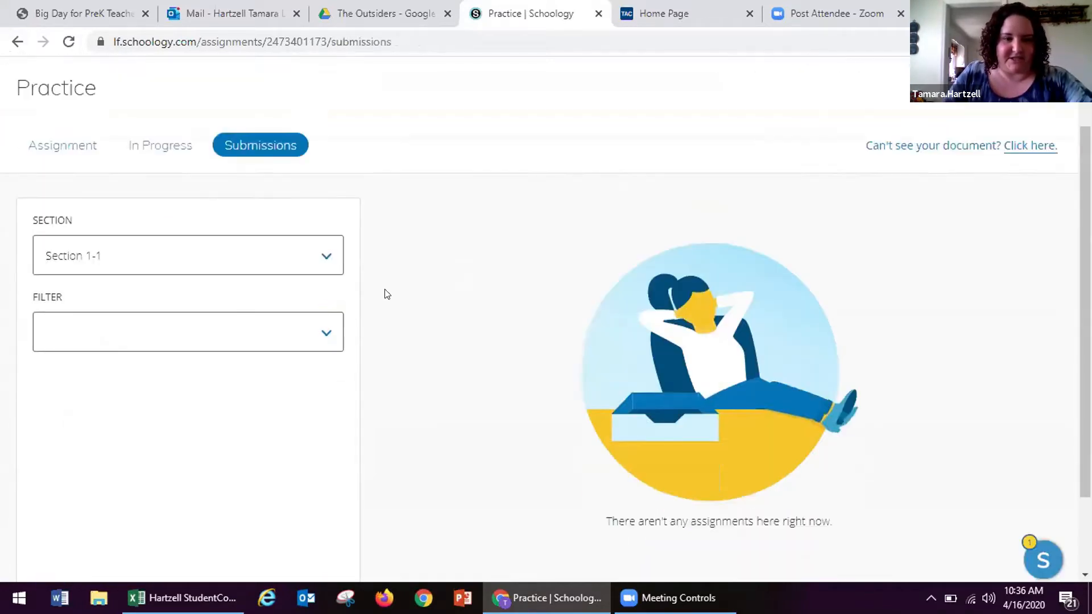
pyautogui.click(326, 266)
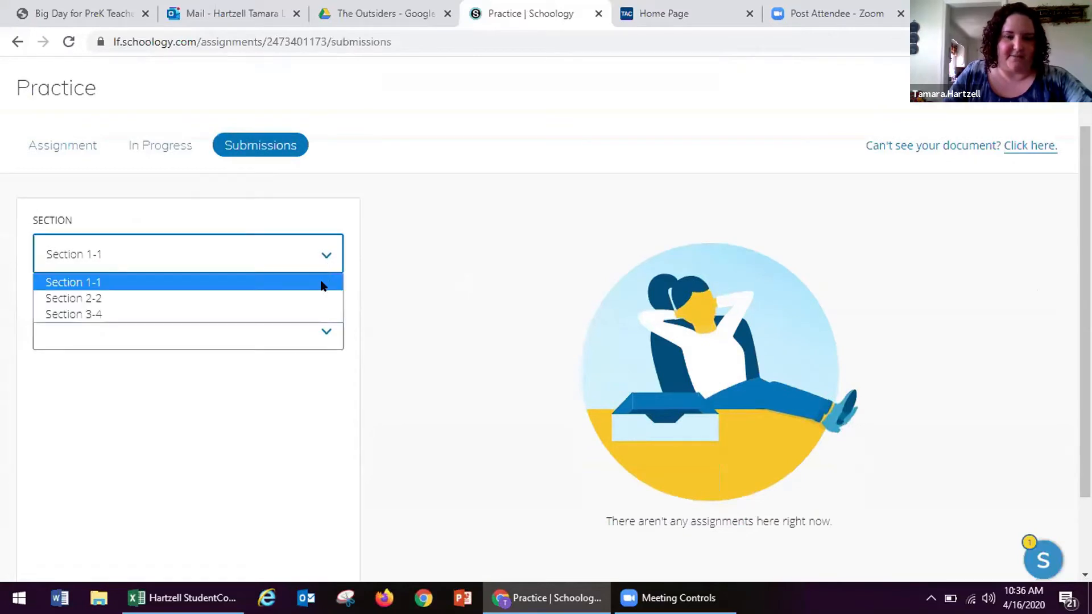
pyautogui.click(322, 283)
pyautogui.click(300, 331)
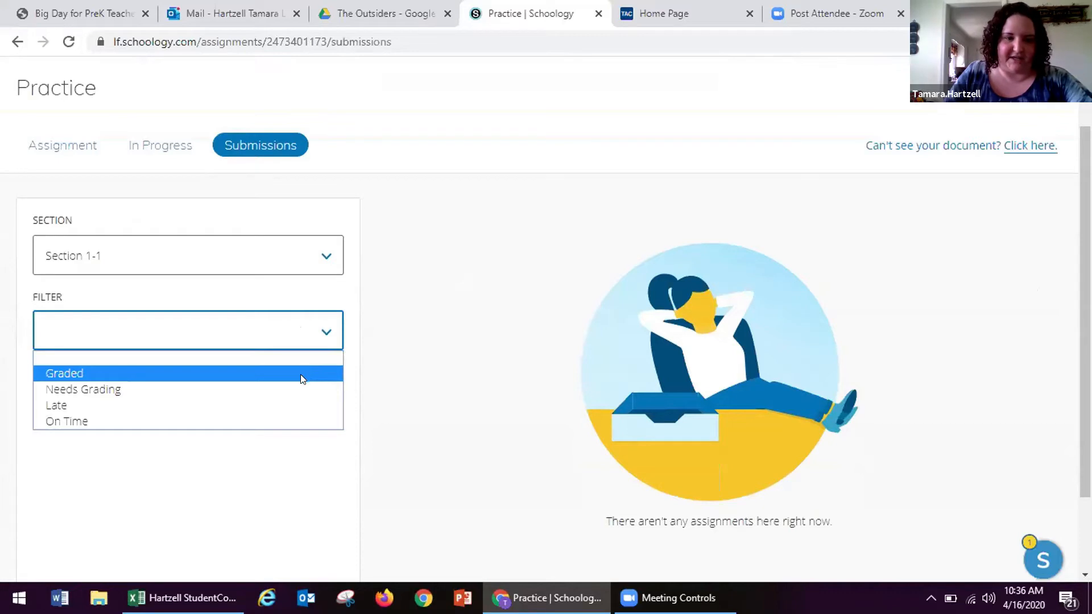
pyautogui.click(325, 331)
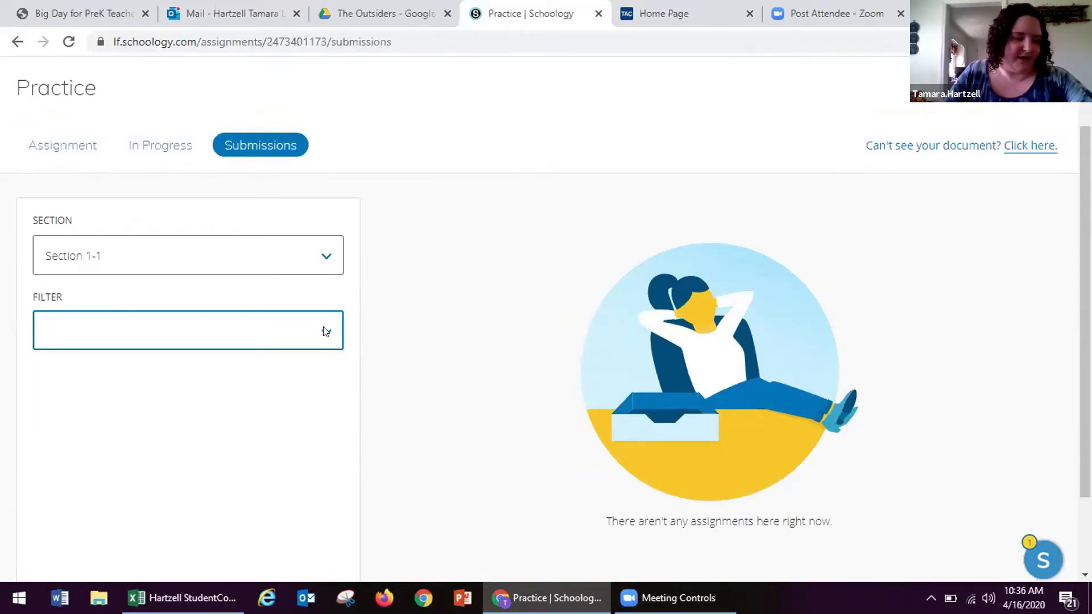
pyautogui.scroll(2, 346, 278)
pyautogui.click(48, 232)
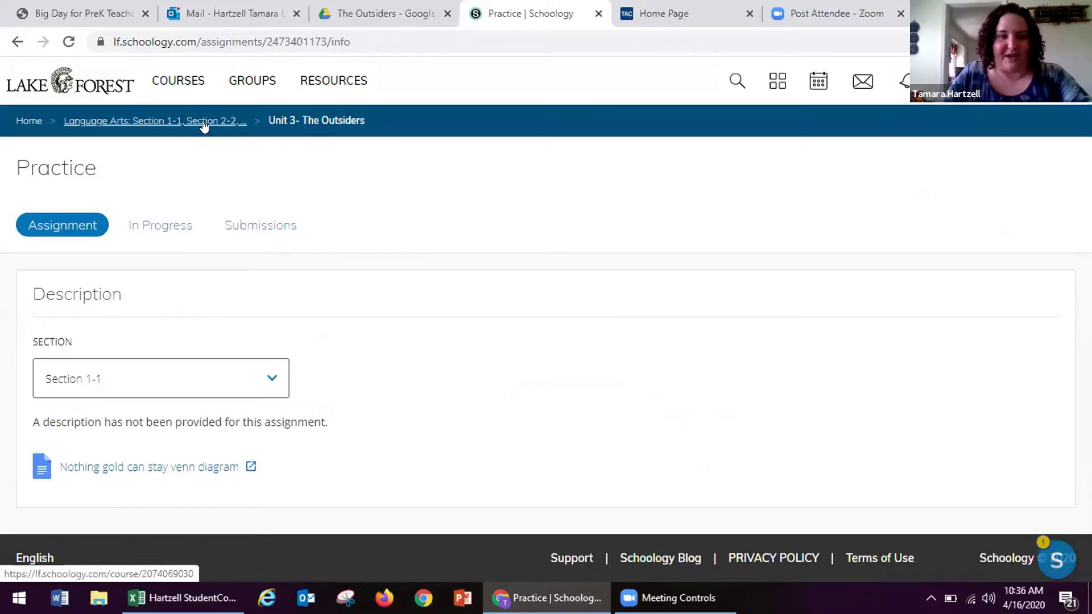
# Open the Personal Narrative assignment from the Personal Narrative folder of Unit 1 in the Language Arts course.
pyautogui.click(203, 122)
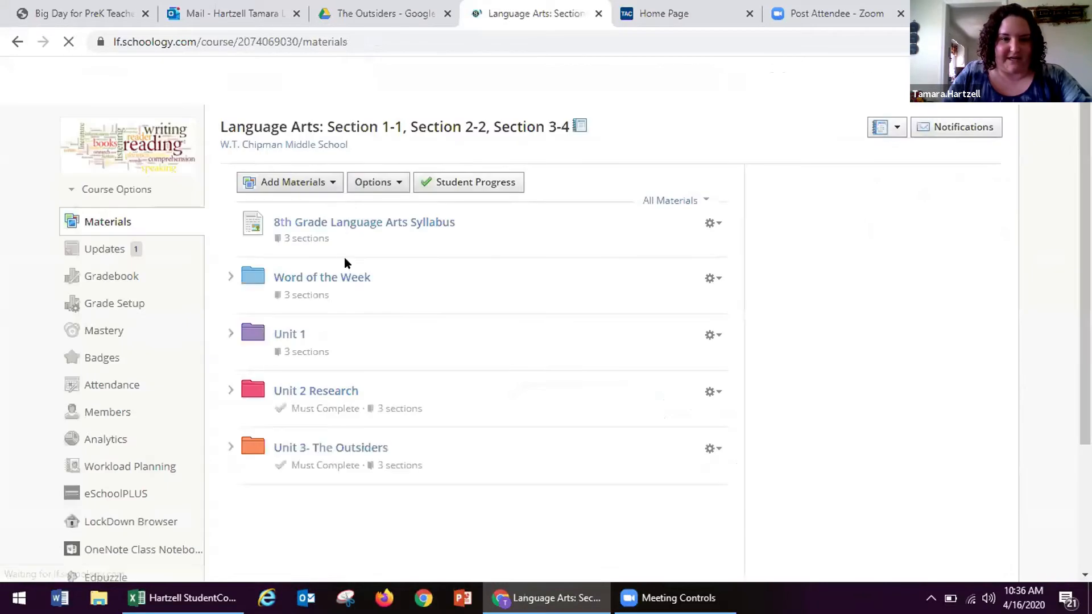
pyautogui.scroll(-1, 341, 260)
pyautogui.click(291, 257)
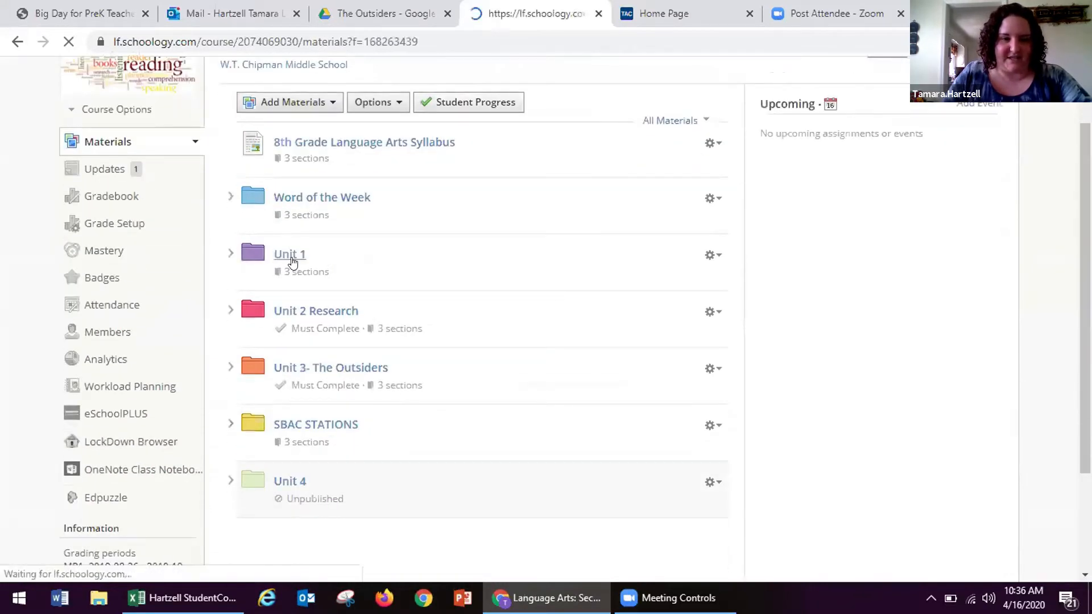
pyautogui.scroll(-4, 311, 261)
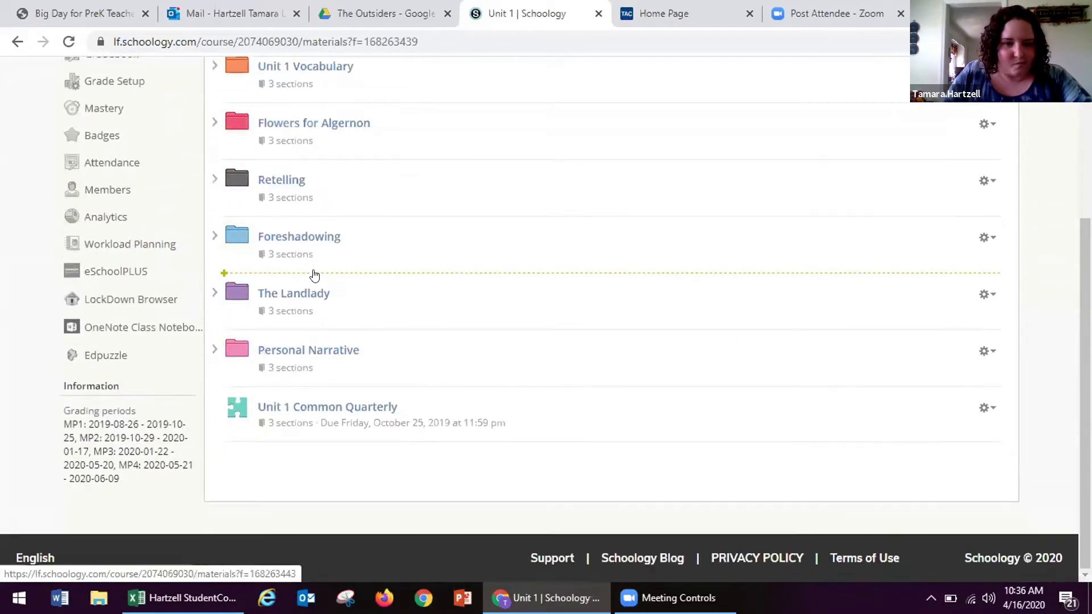
pyautogui.click(311, 350)
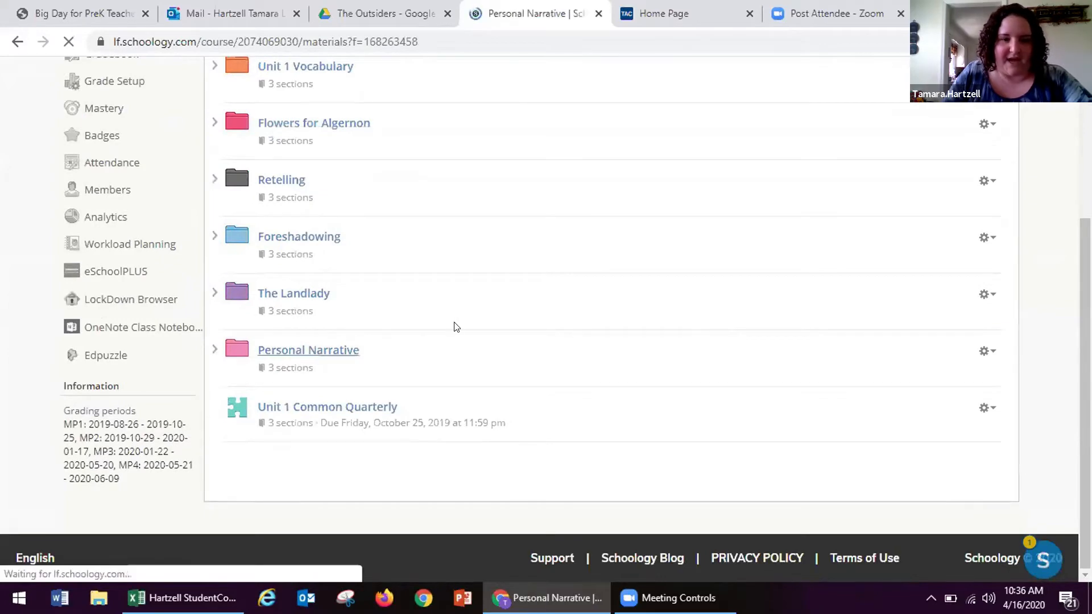
pyautogui.scroll(-2, 456, 327)
pyautogui.scroll(2, 455, 327)
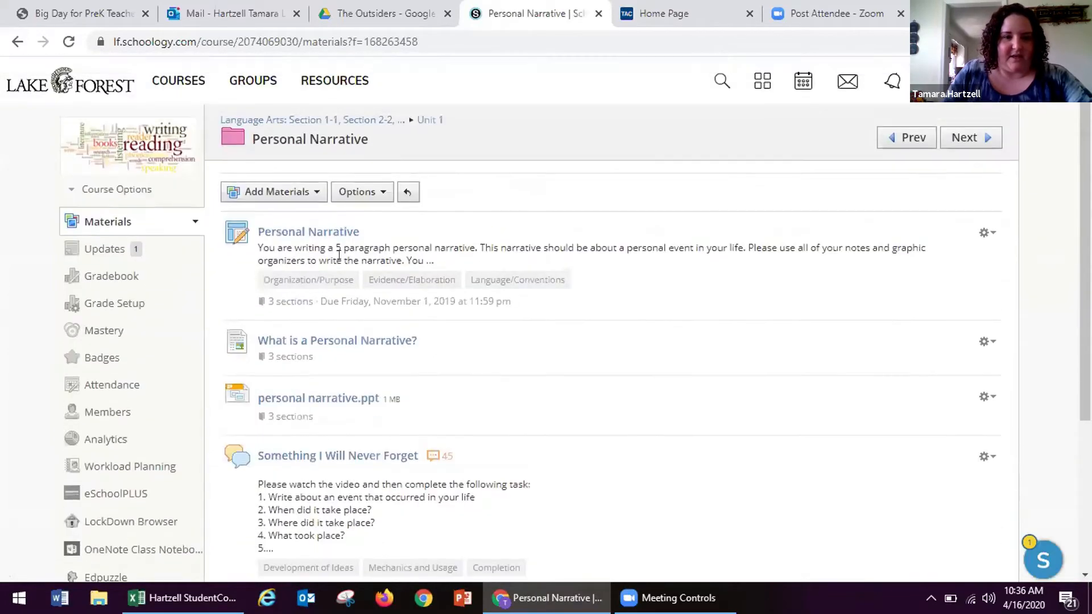
pyautogui.click(344, 231)
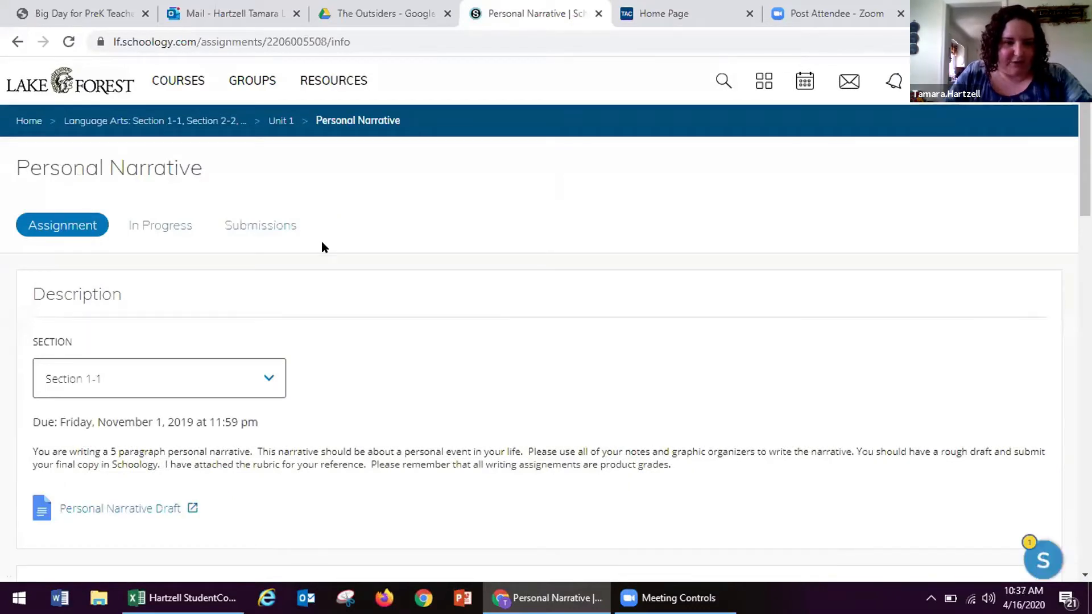
# Check the Personal Narrative assignment's in-progress documents, and view the first student's submitted document.
pyautogui.scroll(-1, 300, 233)
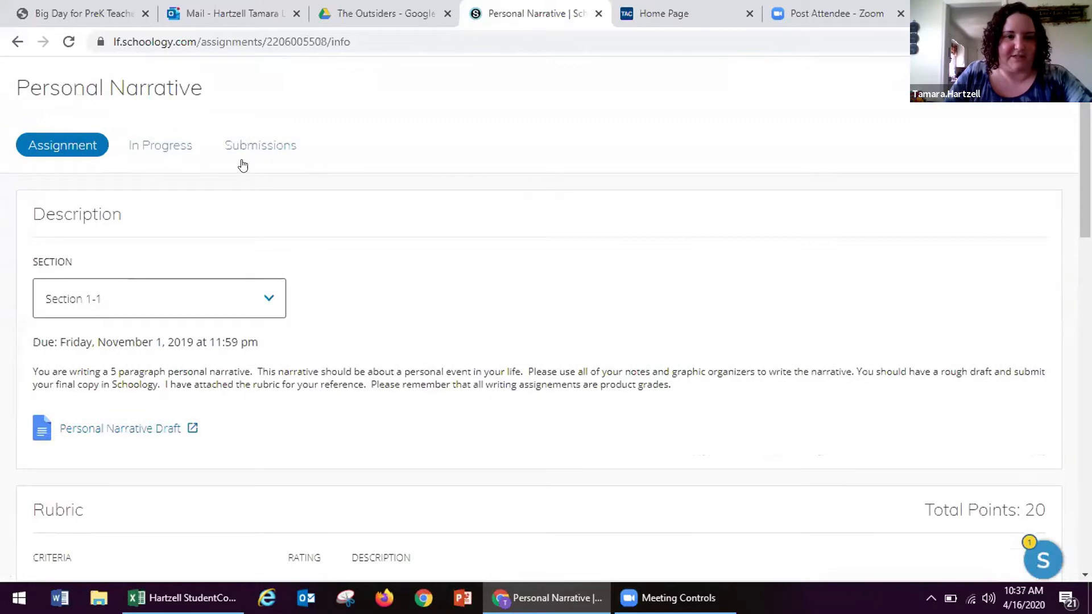
pyautogui.click(171, 153)
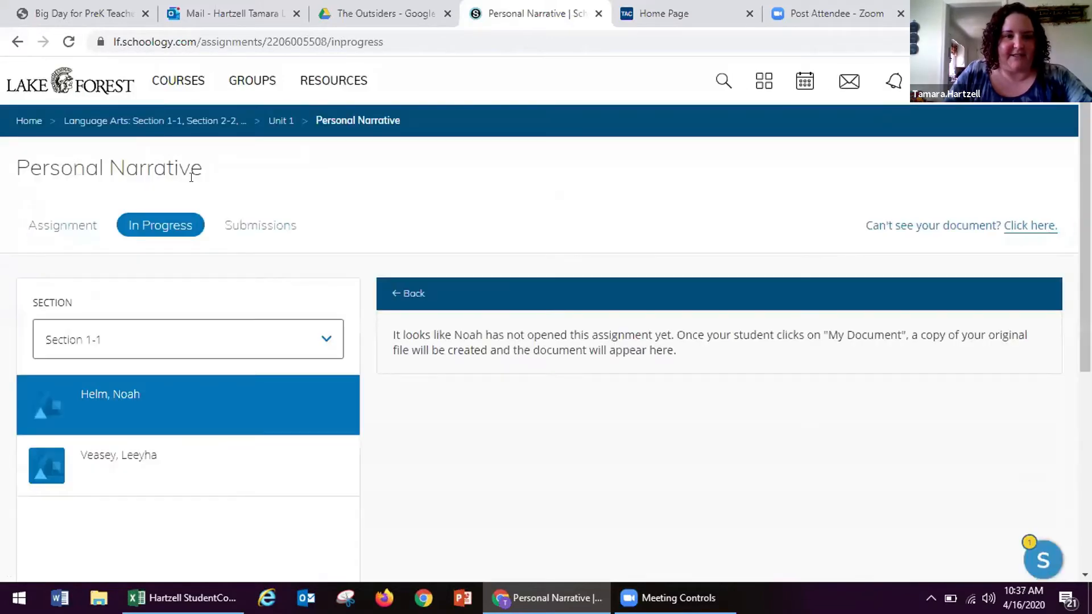
pyautogui.click(244, 222)
pyautogui.scroll(-1, 318, 281)
pyautogui.scroll(-4, 326, 286)
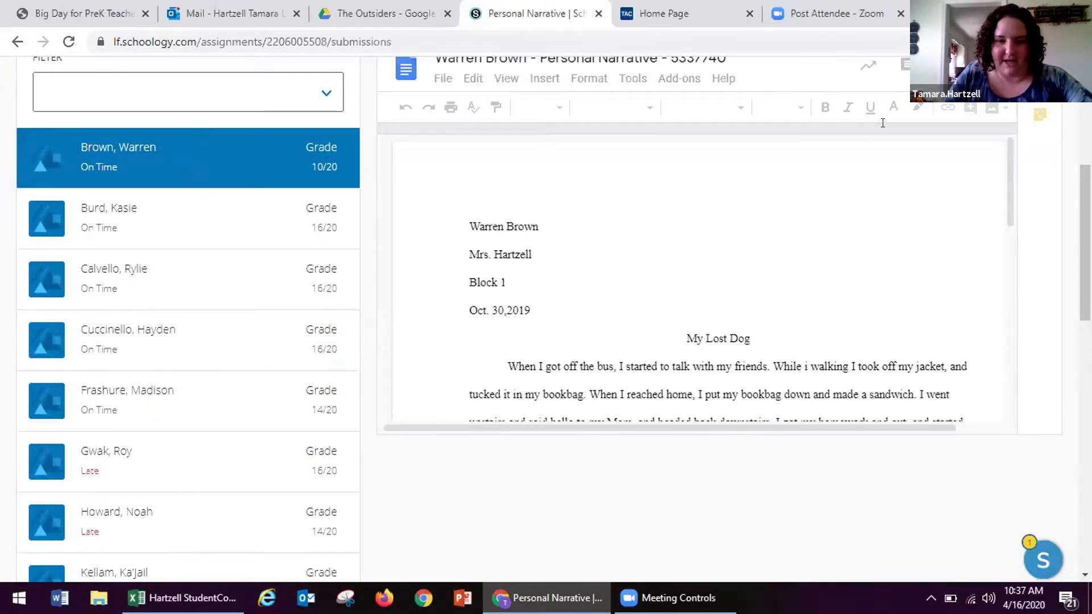
# Examine the teacher's margin comments in the first student's submission, including how a comment can be resolved.
pyautogui.scroll(-5, 954, 373)
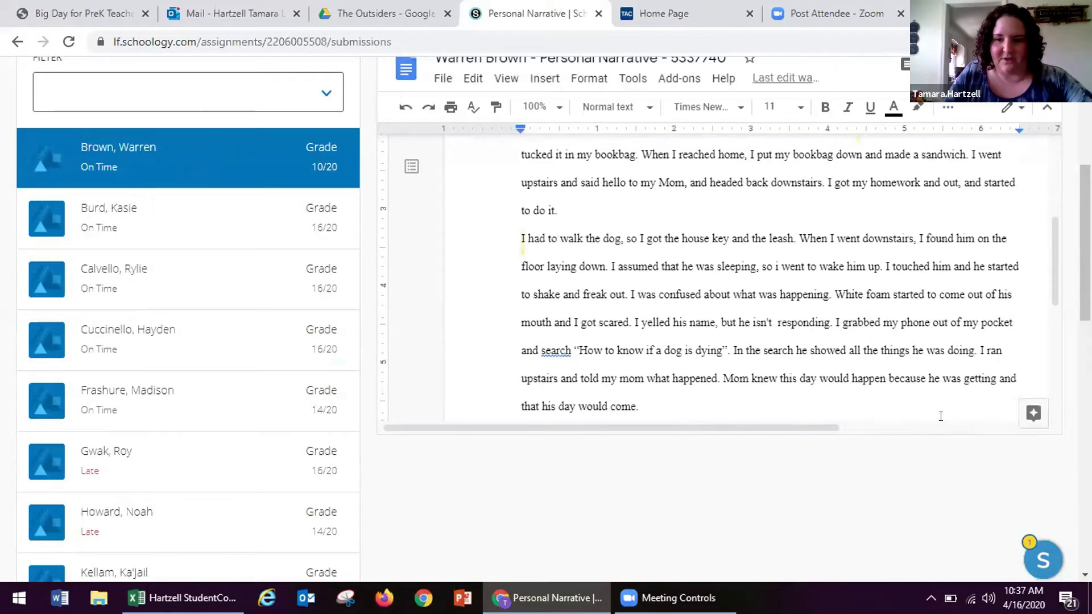
pyautogui.moveTo(800, 427); pyautogui.dragTo(963, 427)
pyautogui.scroll(1, 970, 282)
pyautogui.scroll(-2, 975, 278)
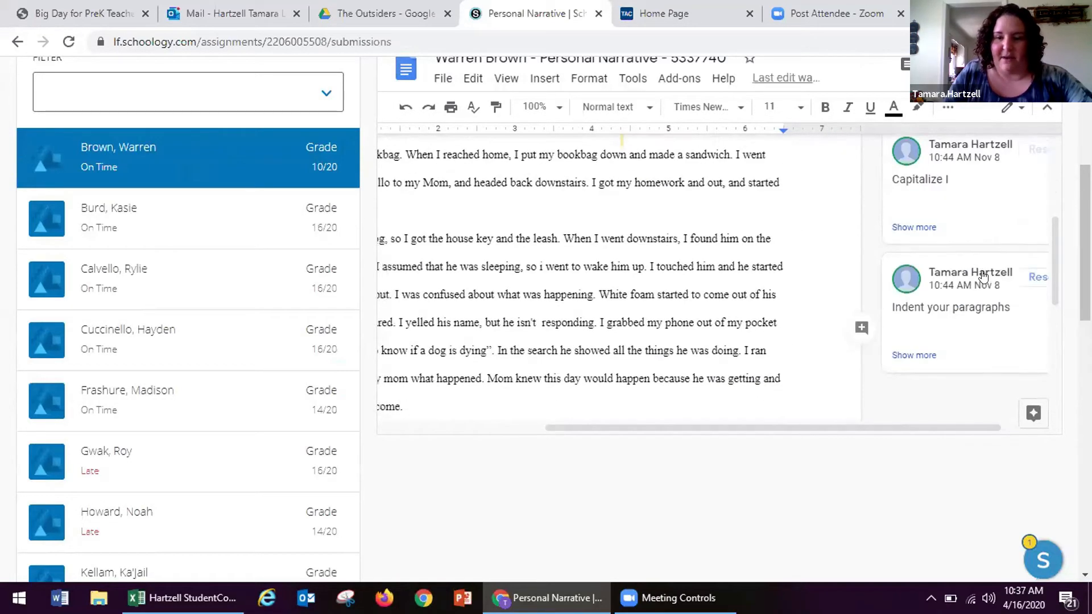
pyautogui.scroll(-1, 983, 277)
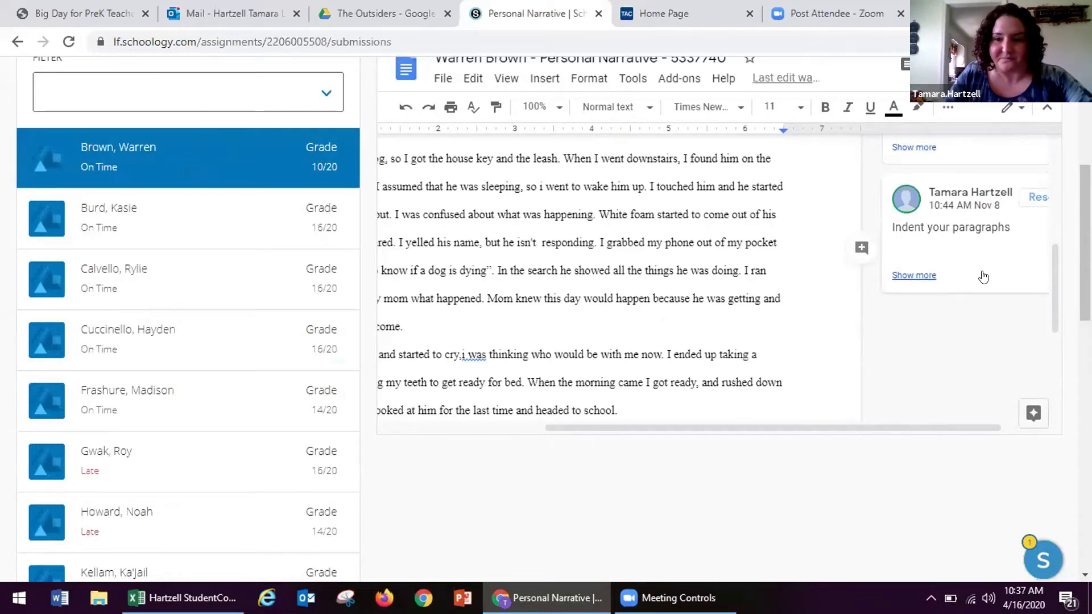
pyautogui.scroll(1, 983, 277)
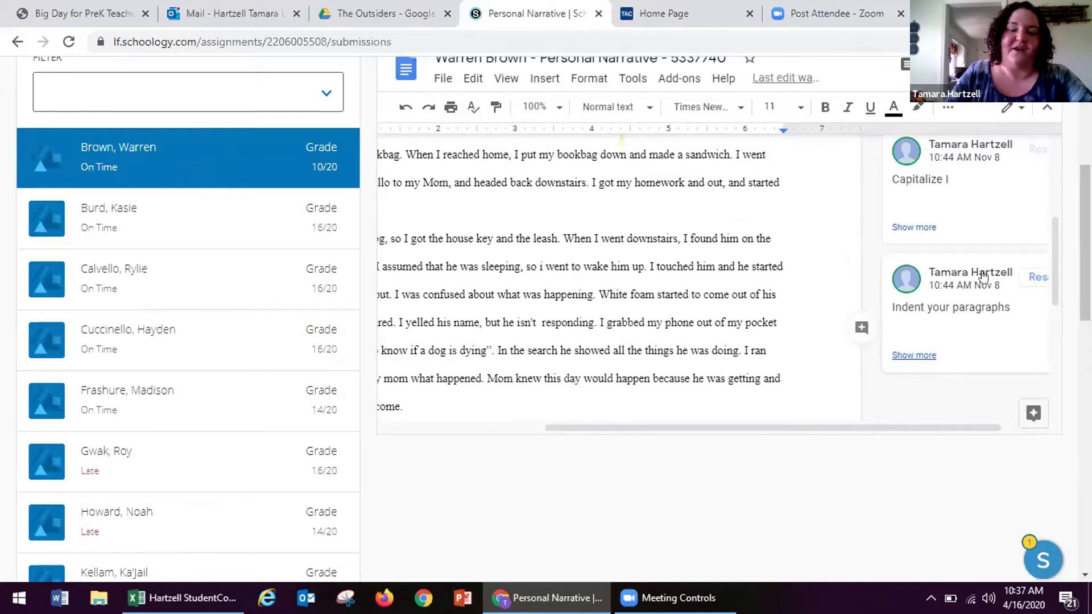
pyautogui.scroll(5, 982, 277)
pyautogui.scroll(-3, 992, 279)
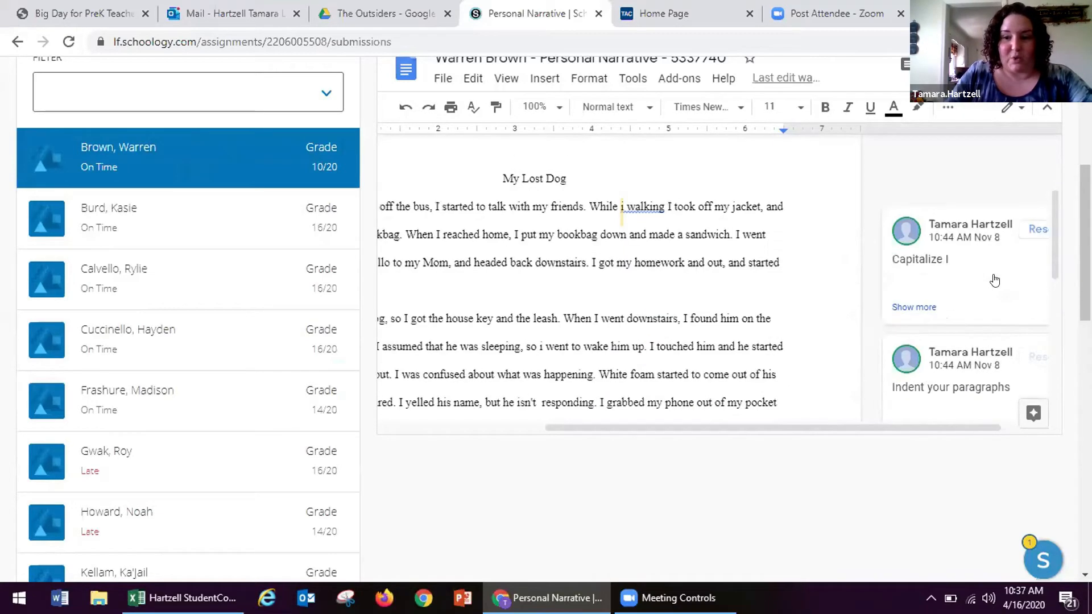
pyautogui.scroll(-4, 996, 281)
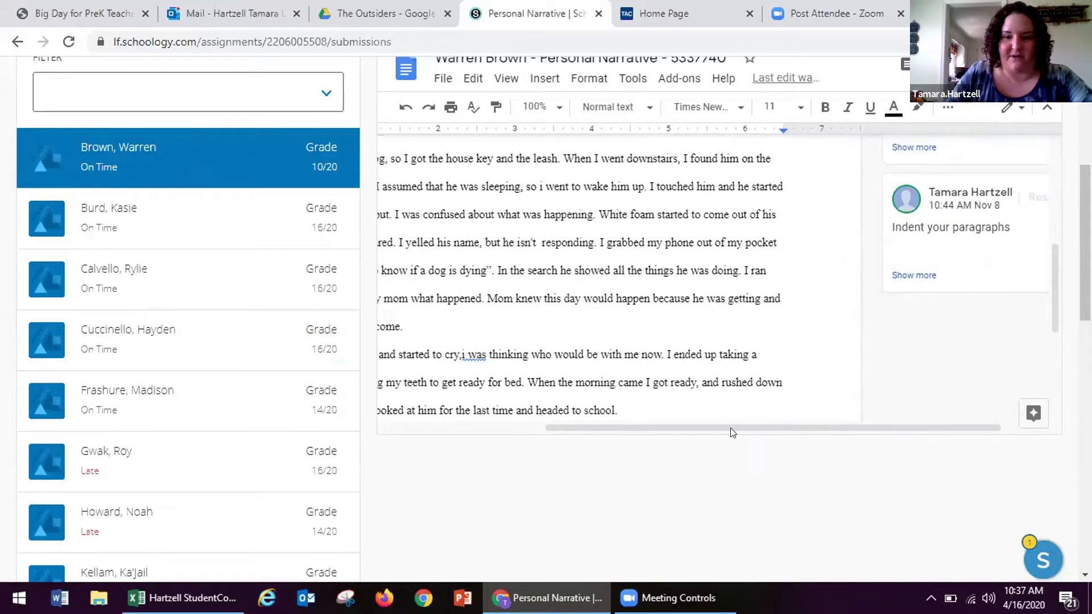
pyautogui.moveTo(730, 427); pyautogui.dragTo(773, 427)
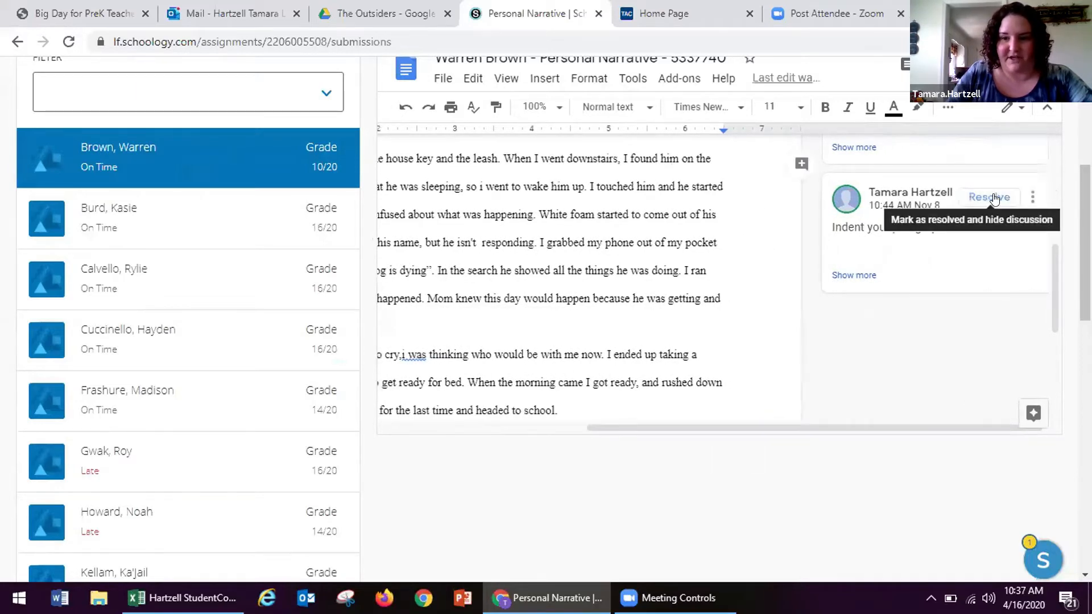
pyautogui.scroll(7, 912, 275)
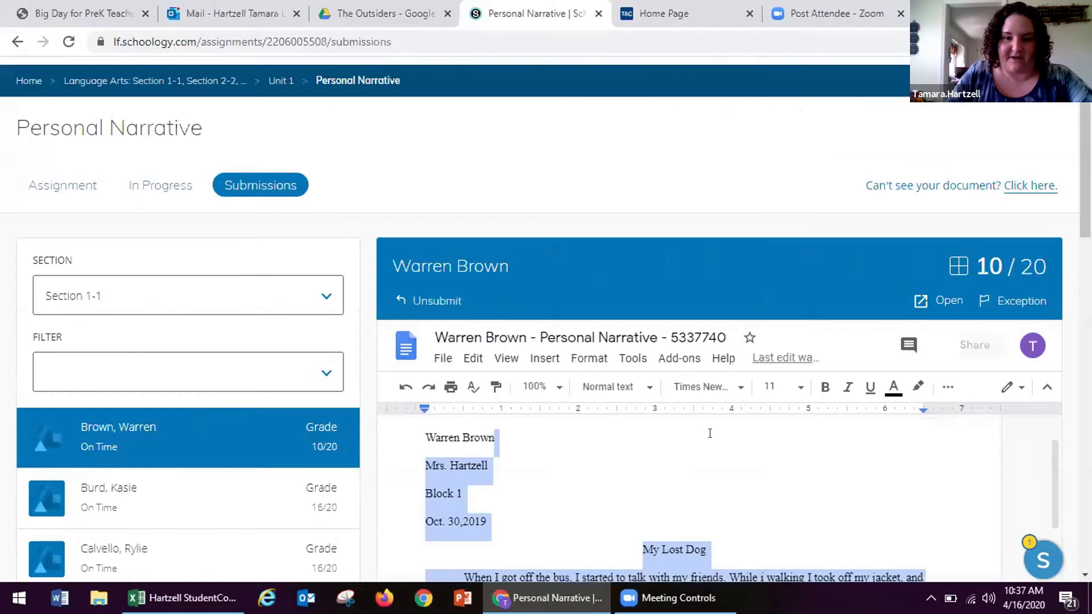
pyautogui.scroll(-8, 710, 426)
pyautogui.scroll(-2, 690, 292)
pyautogui.moveTo(639, 257); pyautogui.dragTo(485, 304)
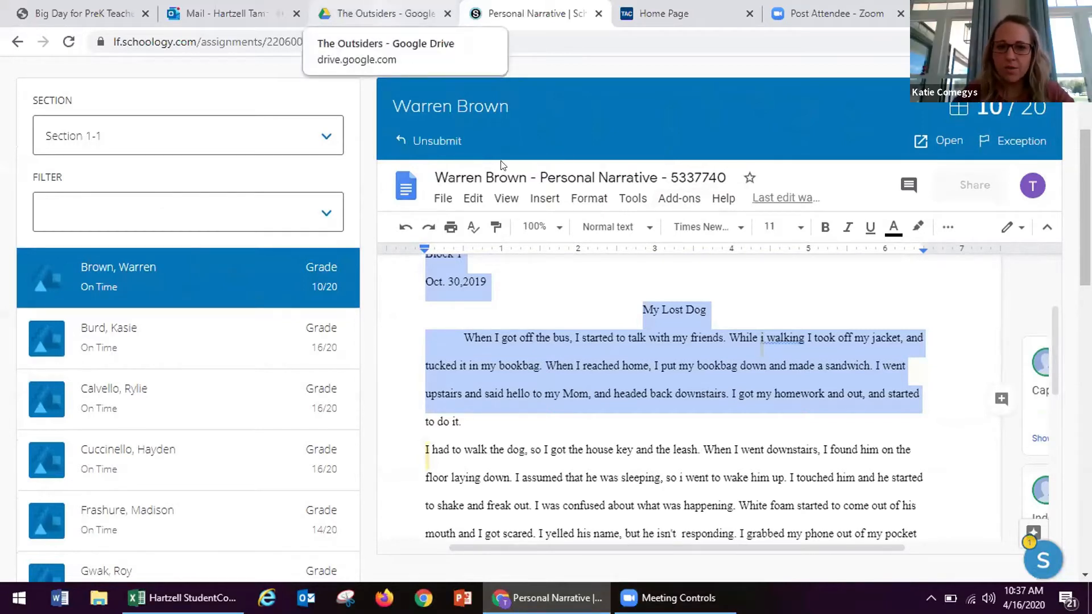
pyautogui.click(580, 284)
pyautogui.scroll(3, 580, 296)
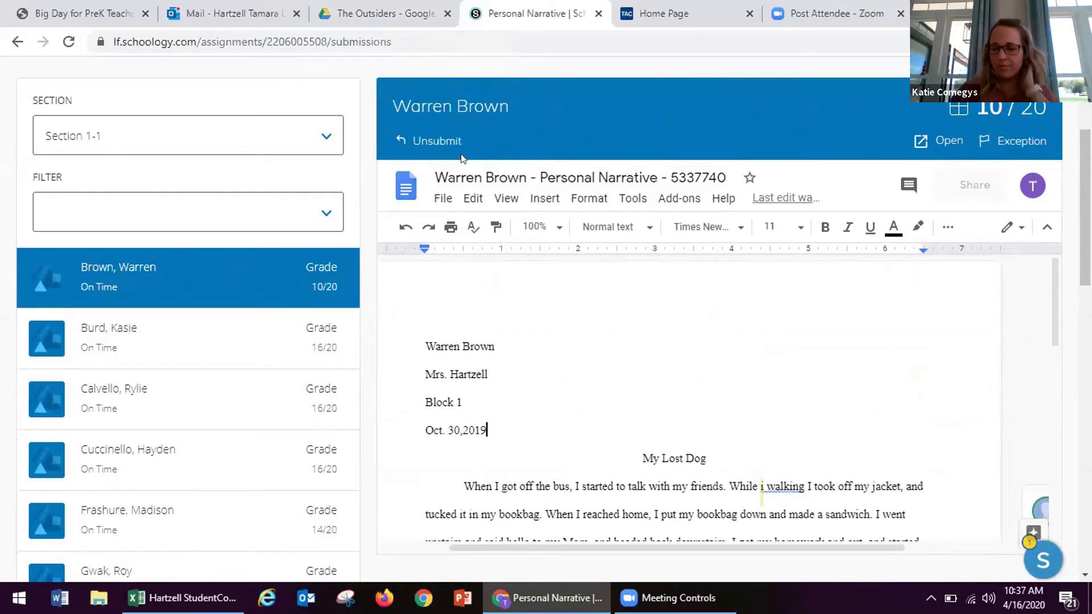
pyautogui.scroll(3, 461, 158)
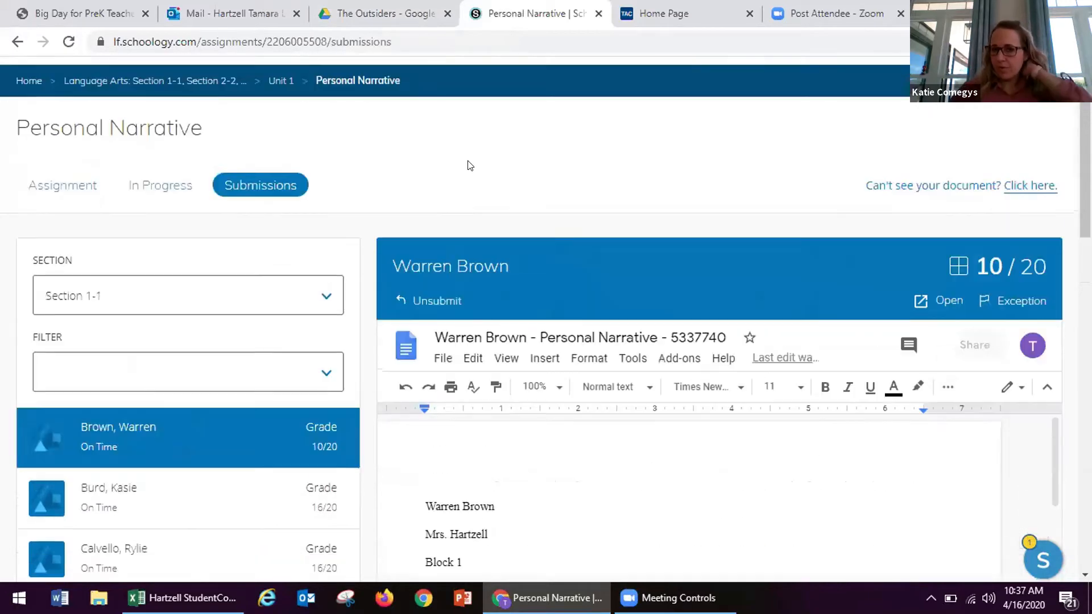
# Switch to Google Drive and open the Schoology Google Drive Assignments folder in My Drive.
pyautogui.click(398, 5)
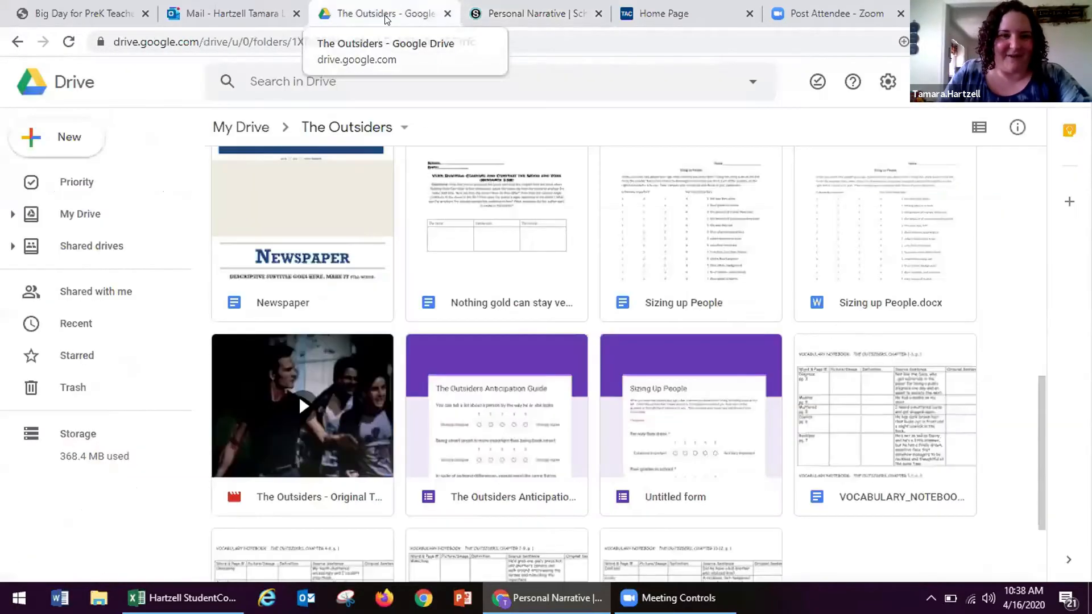
pyautogui.scroll(5, 376, 235)
pyautogui.scroll(2, 376, 235)
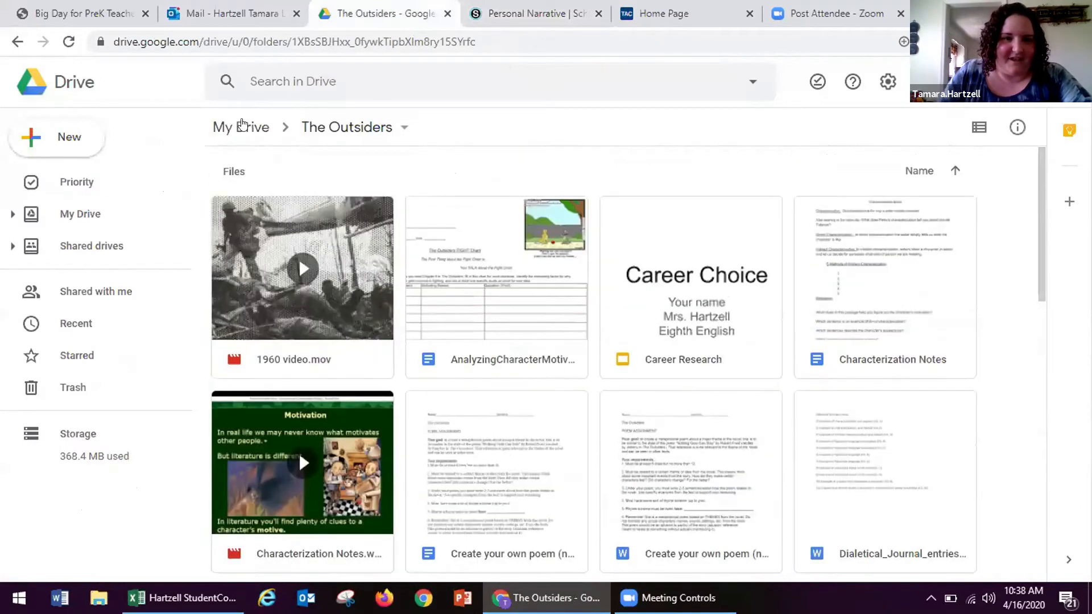
pyautogui.click(242, 127)
pyautogui.scroll(-4, 686, 327)
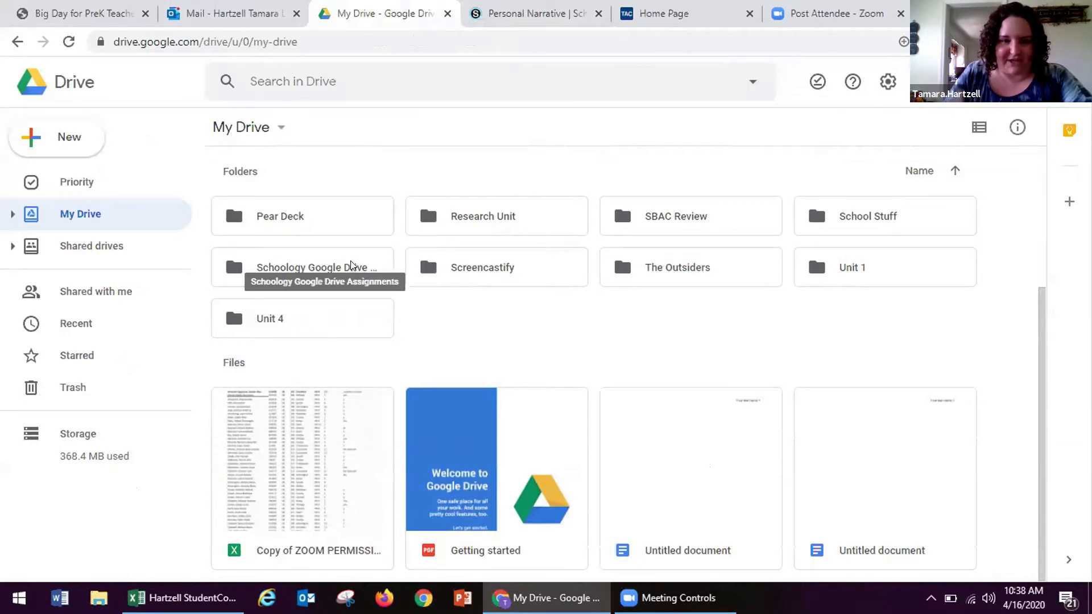
pyautogui.doubleClick(350, 265)
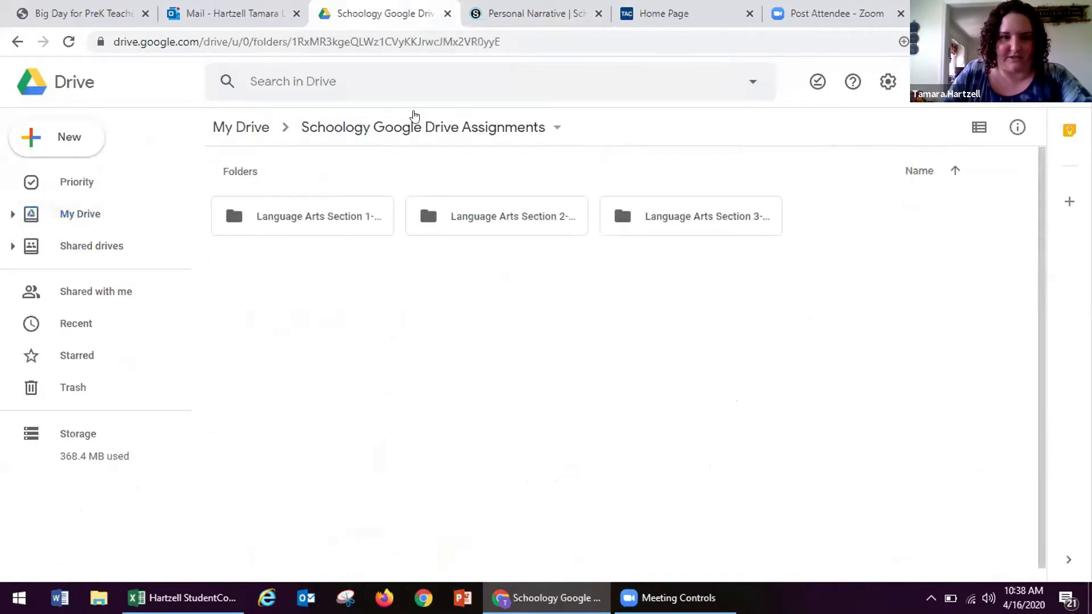
# Look over the assignment folders stored for Language Arts Section 1-1, and return to My Drive.
pyautogui.doubleClick(295, 215)
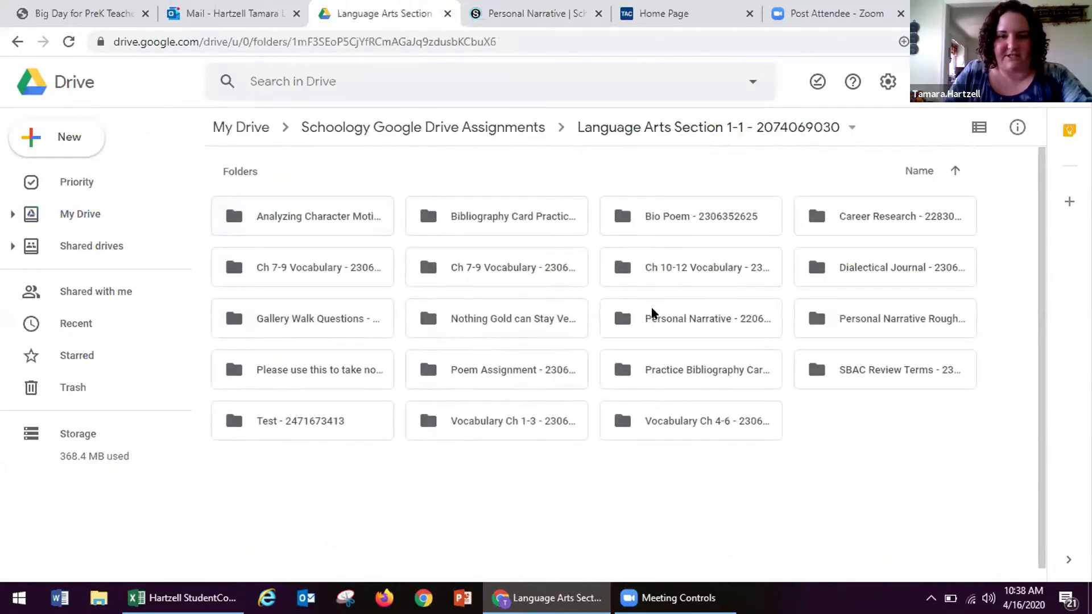
pyautogui.scroll(-1, 504, 353)
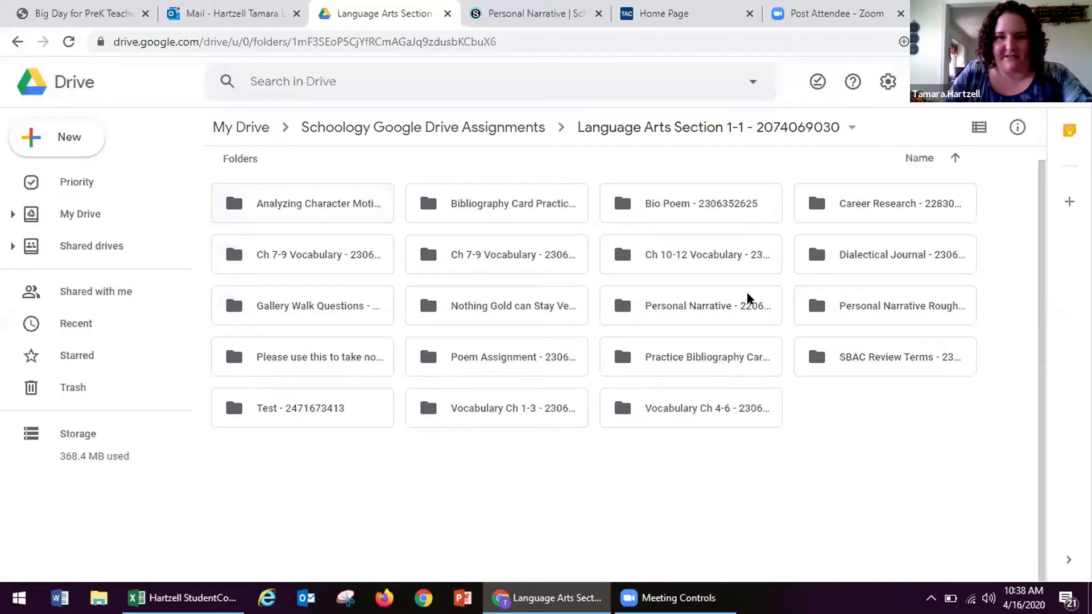
pyautogui.scroll(1, 747, 299)
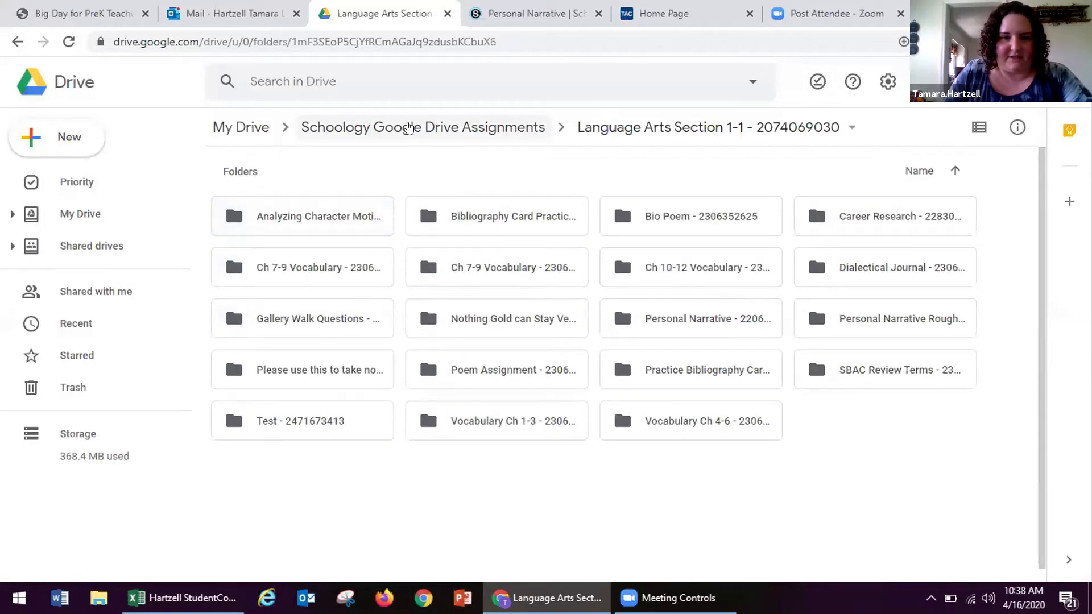
pyautogui.click(264, 128)
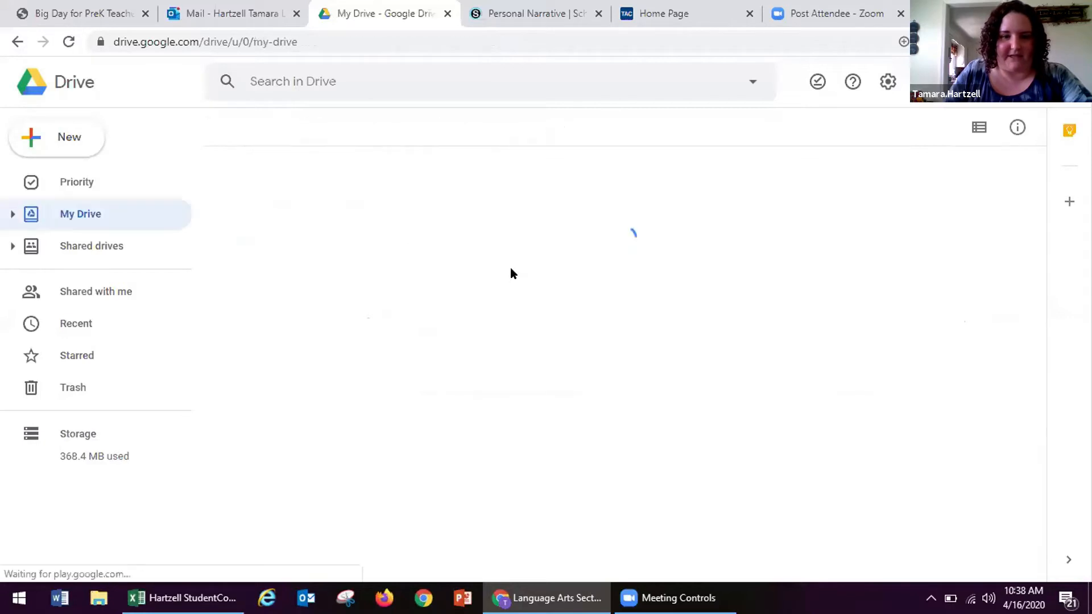
pyautogui.scroll(-3, 569, 387)
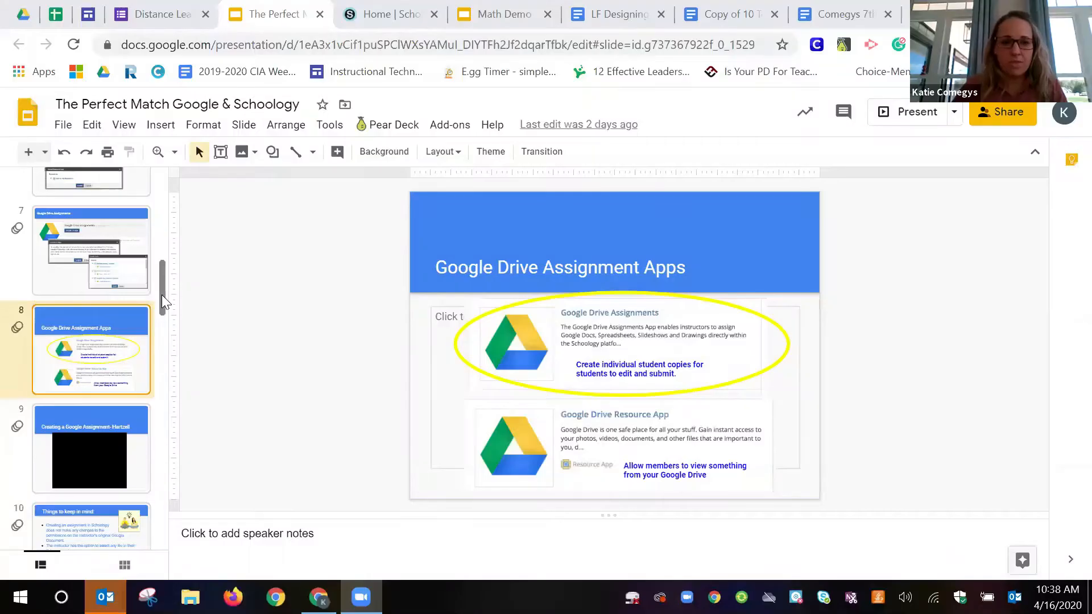
# Switch from the slides to Schoology and find the Google Drive Assignments app in the App Center.
pyautogui.moveTo(161, 294); pyautogui.dragTo(163, 281)
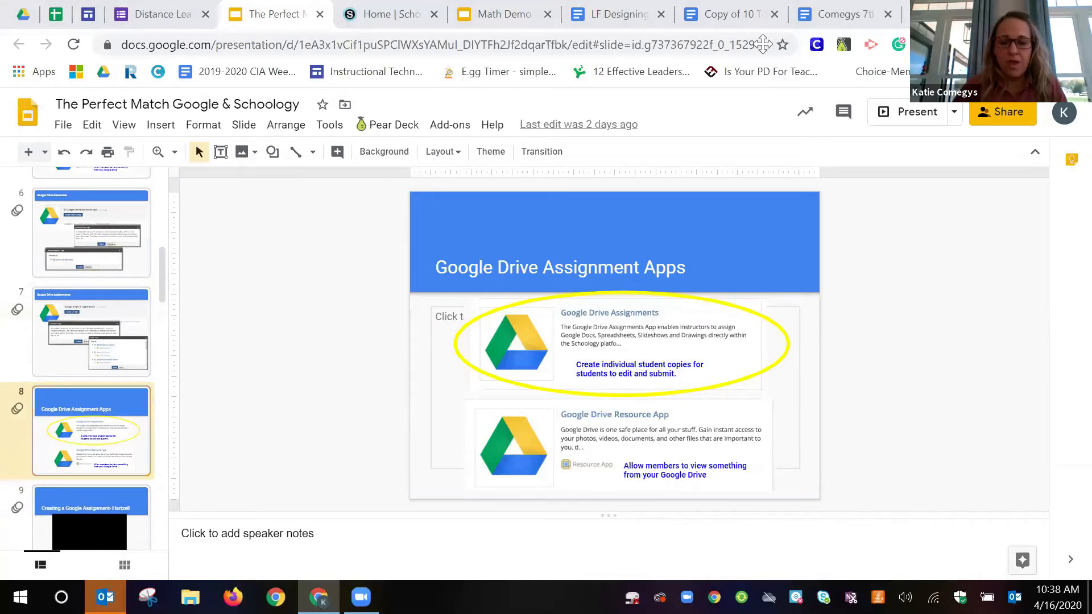
pyautogui.click(384, 15)
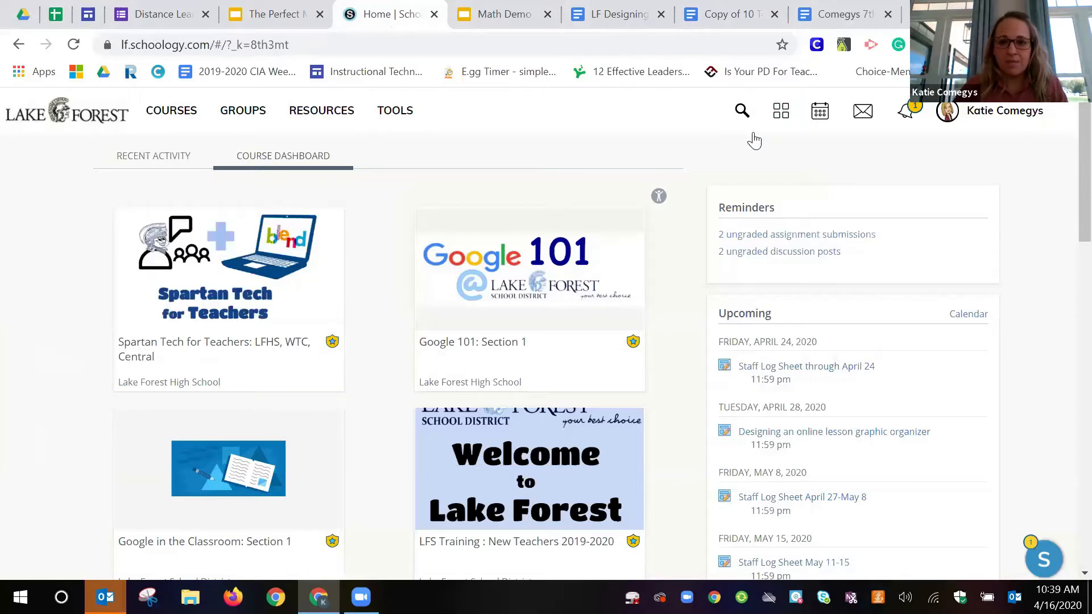
pyautogui.click(781, 113)
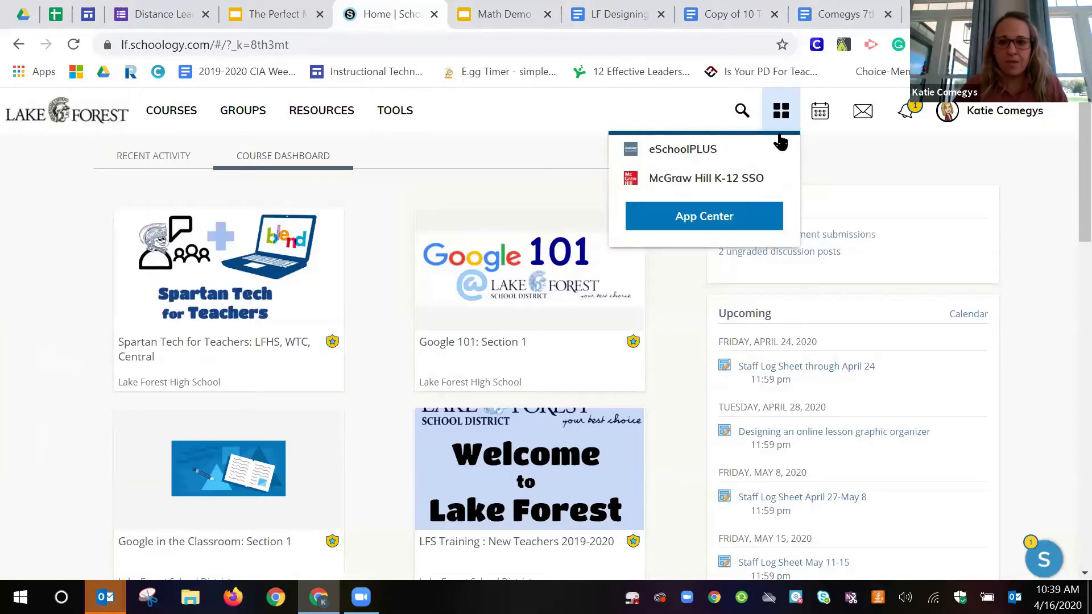
pyautogui.click(726, 222)
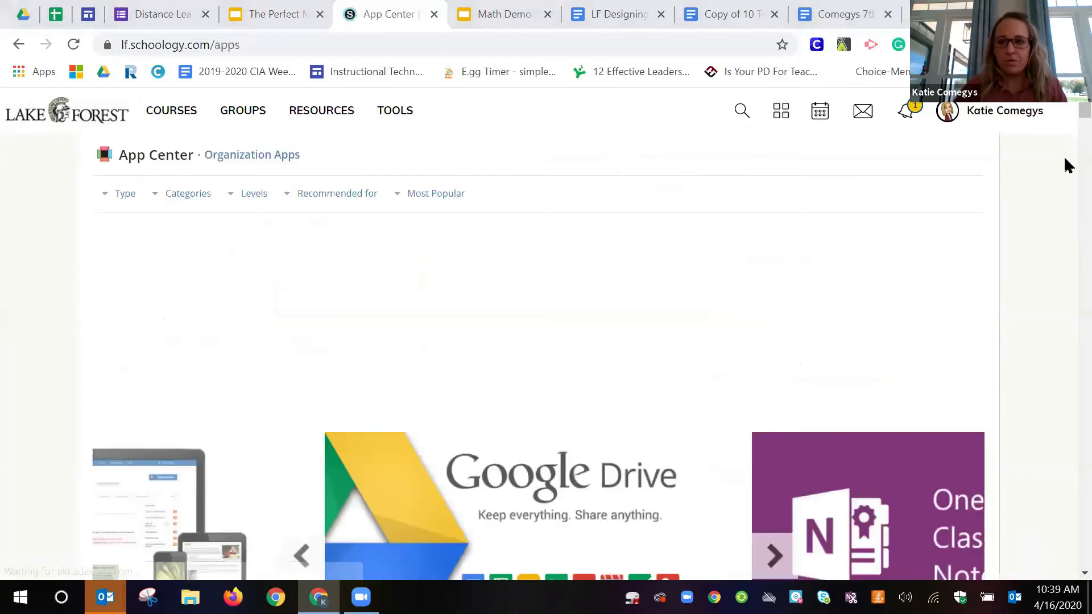
pyautogui.scroll(-5, 1067, 114)
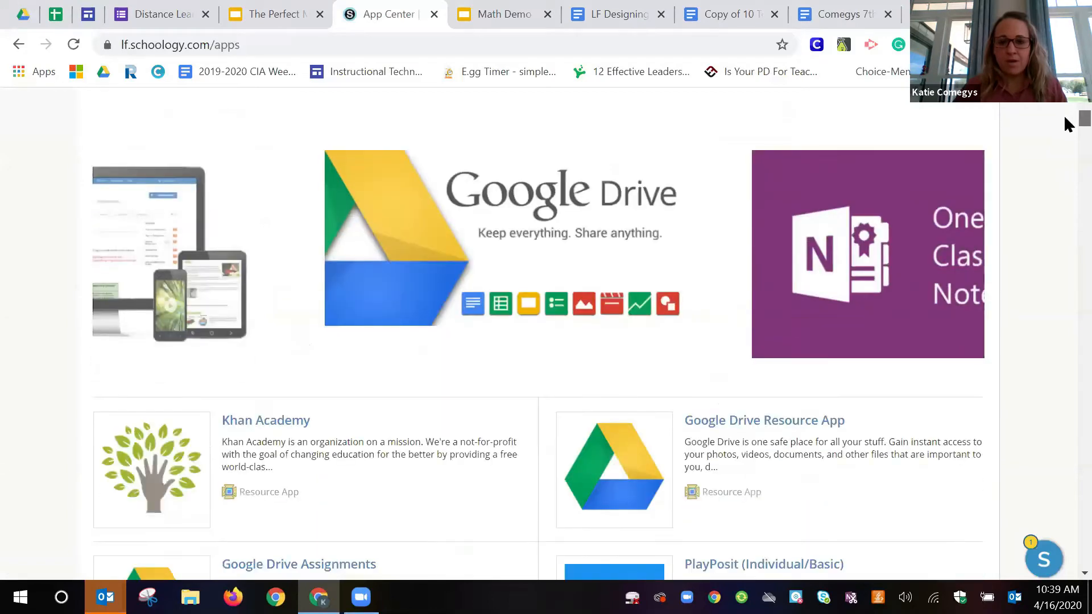
pyautogui.scroll(-4, 1067, 126)
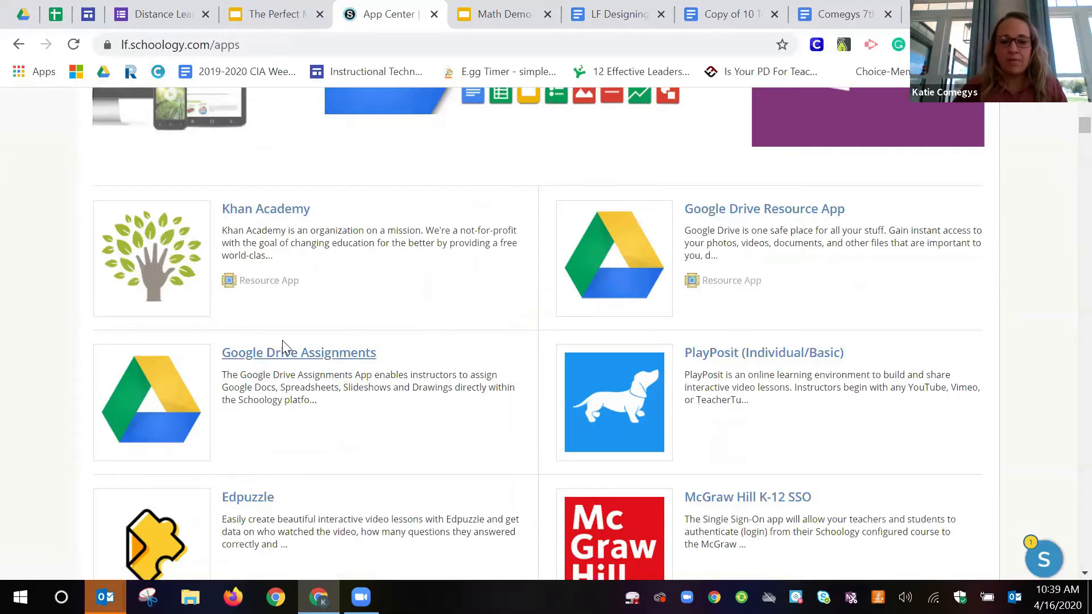
# Install the Google Drive Resource App from the App Center into My Resources, agreeing to the data-sharing terms.
pyautogui.click(722, 220)
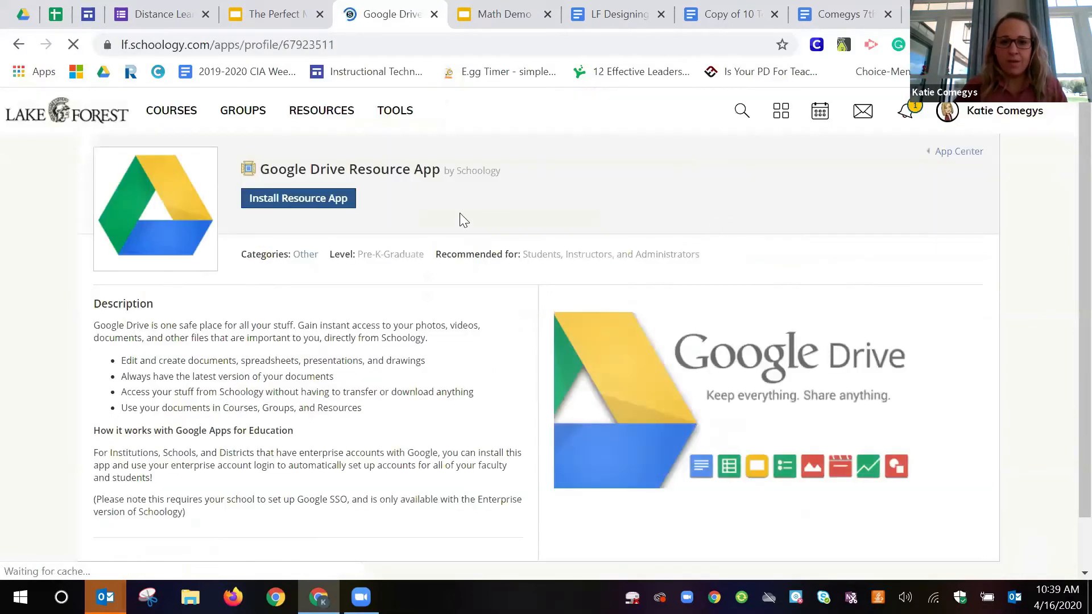
pyautogui.click(329, 205)
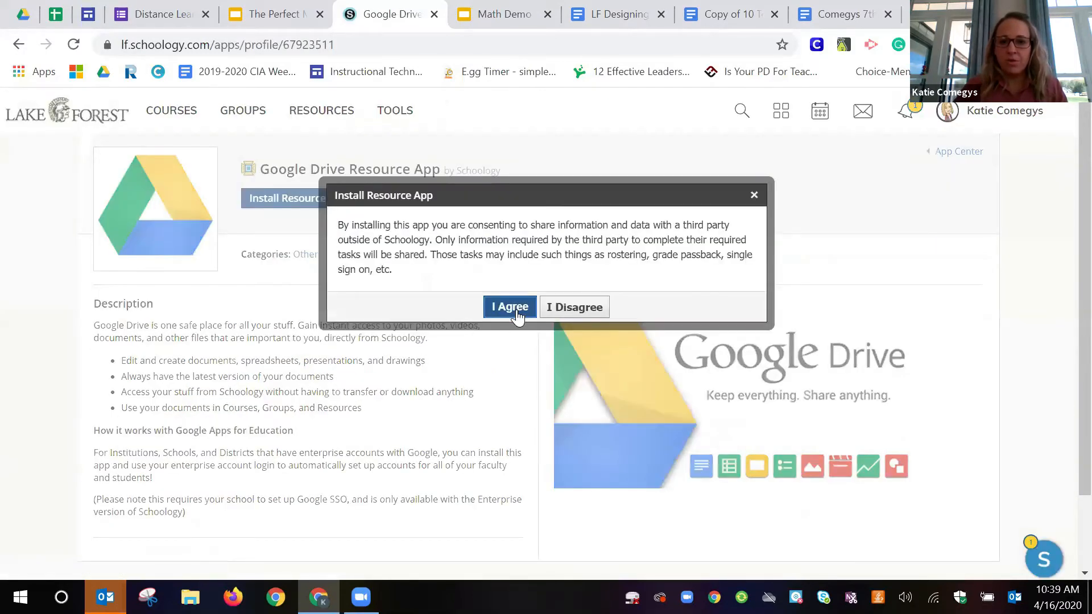
pyautogui.click(517, 310)
pyautogui.click(603, 266)
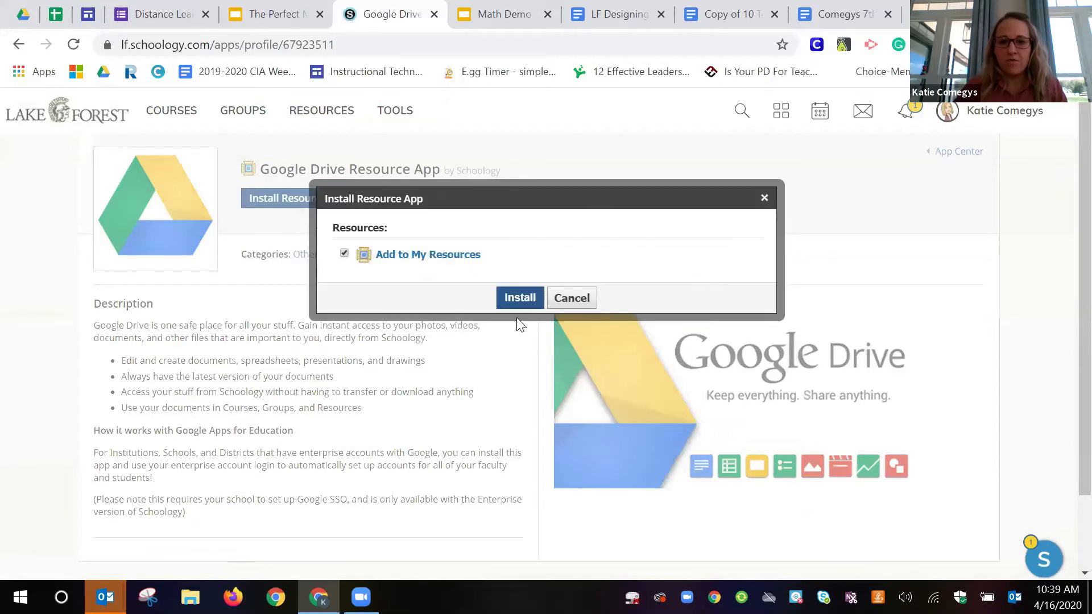
pyautogui.click(517, 297)
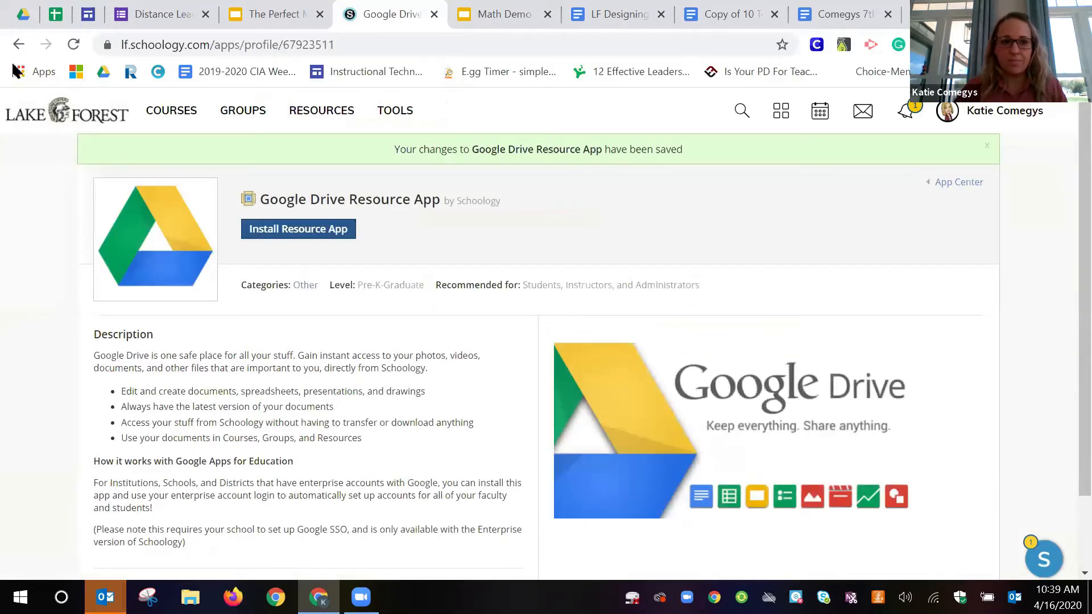
# Return to the App Center and review the course choices for installing the Google Drive Assignments app, then cancel the installation.
pyautogui.click(19, 44)
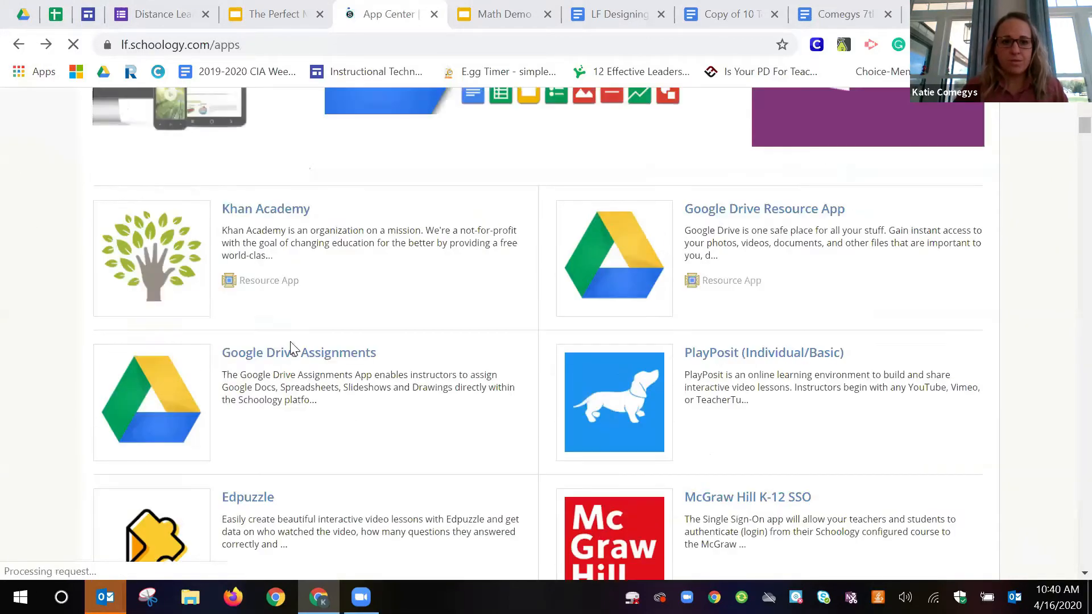
pyautogui.click(291, 353)
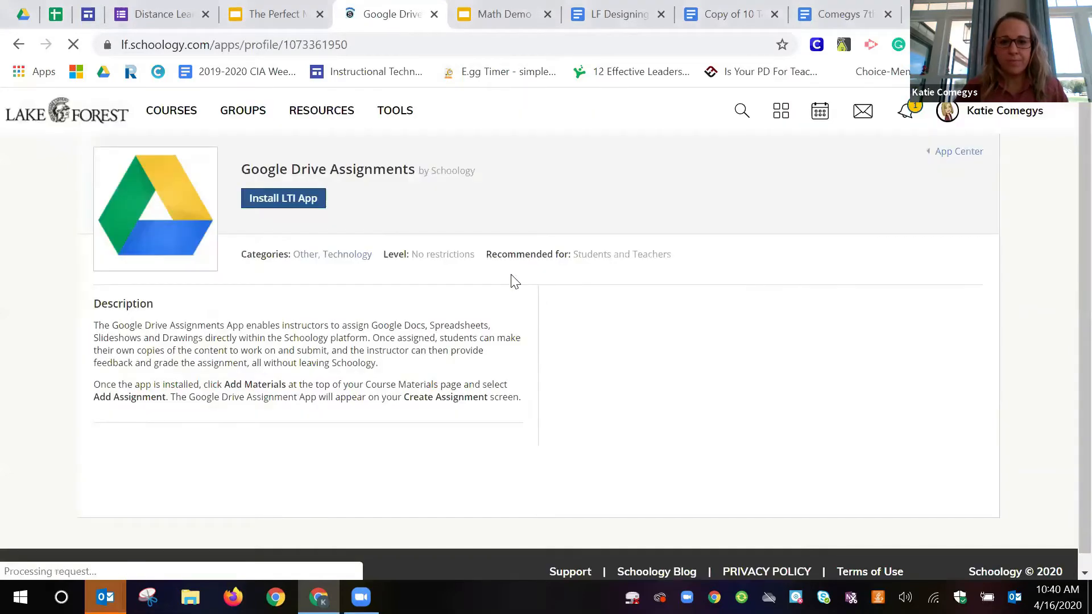
pyautogui.click(319, 199)
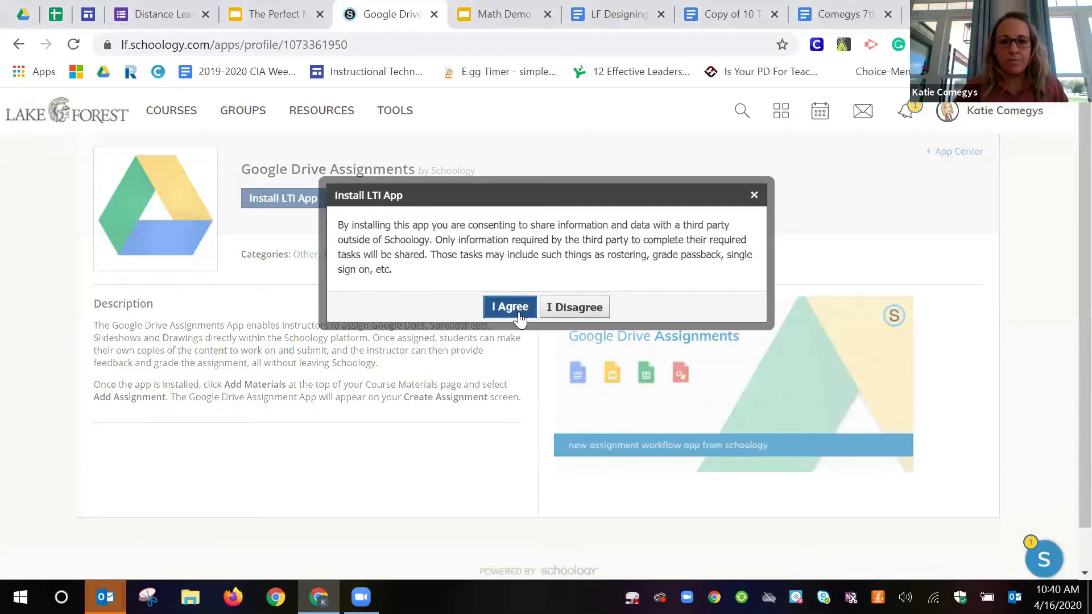
pyautogui.click(509, 309)
pyautogui.click(592, 263)
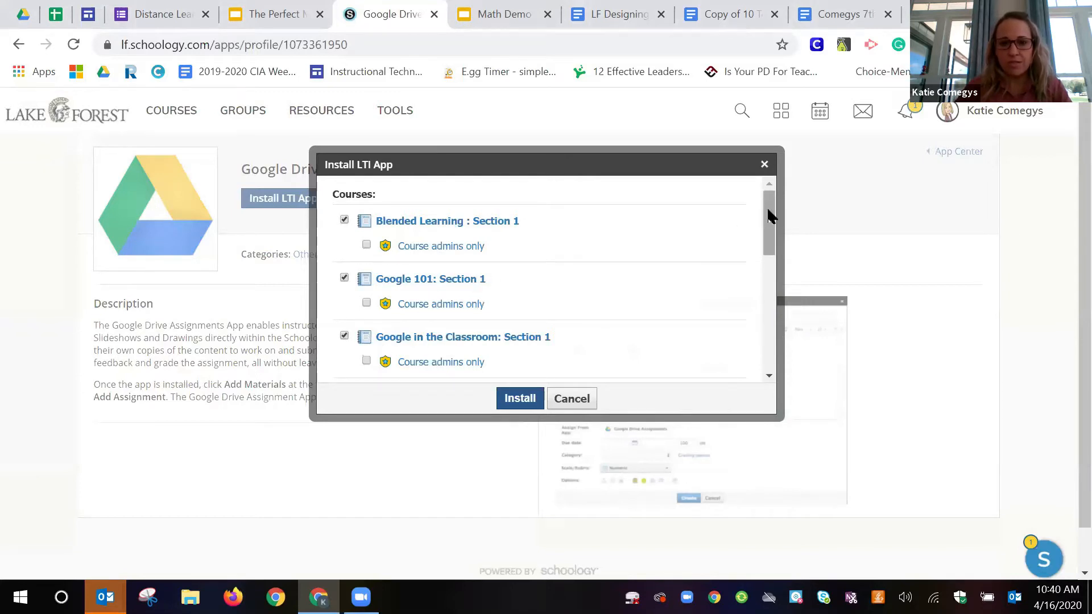
pyautogui.scroll(-1, 769, 212)
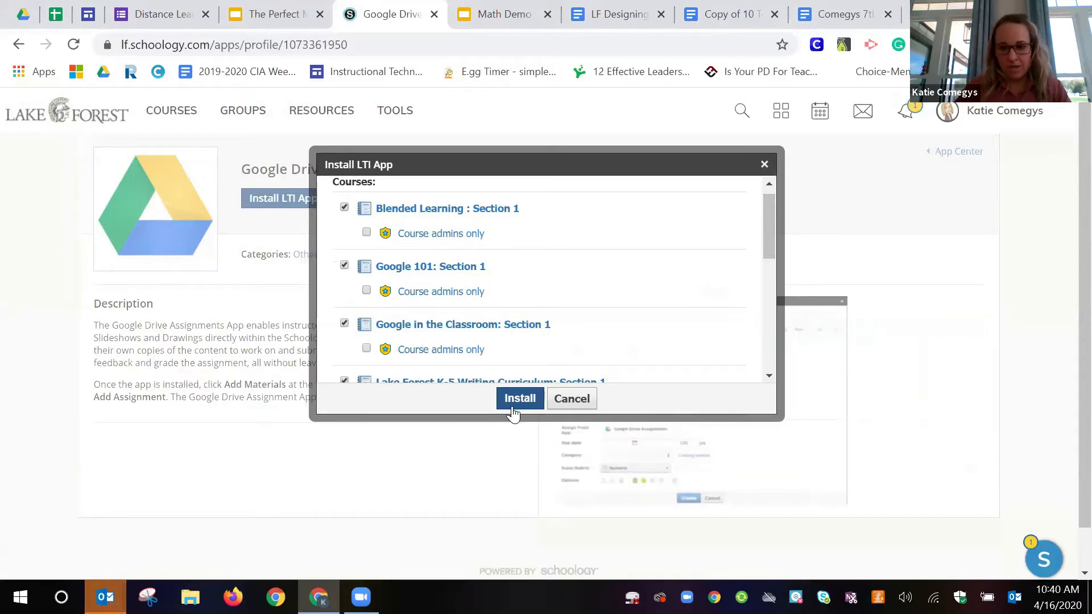
pyautogui.click(570, 400)
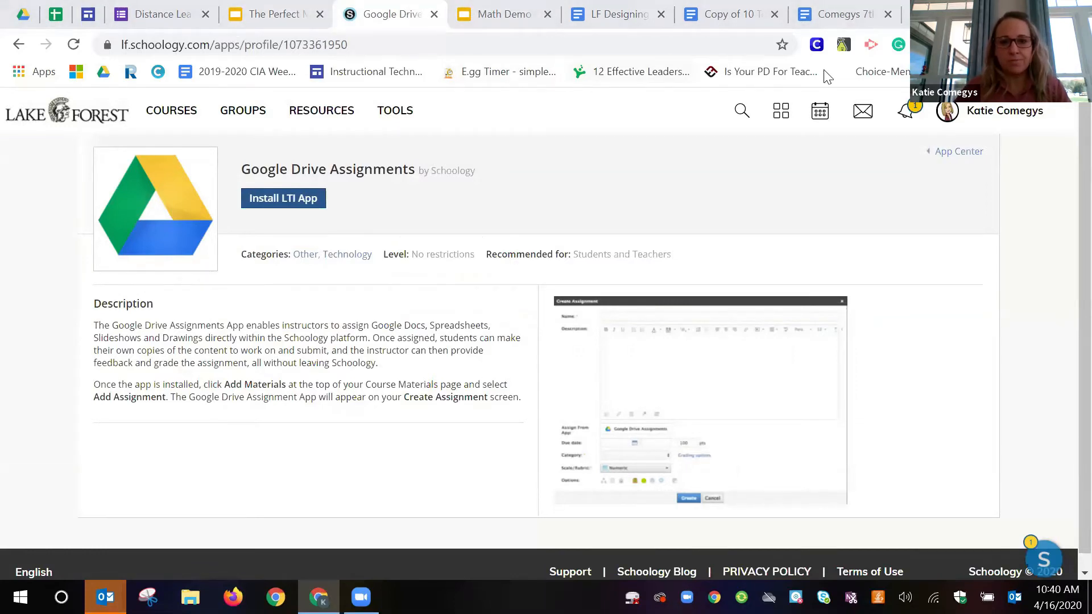
# Open the Spartan Tech for Teachers course and start a new assignment in its materials.
pyautogui.click(163, 117)
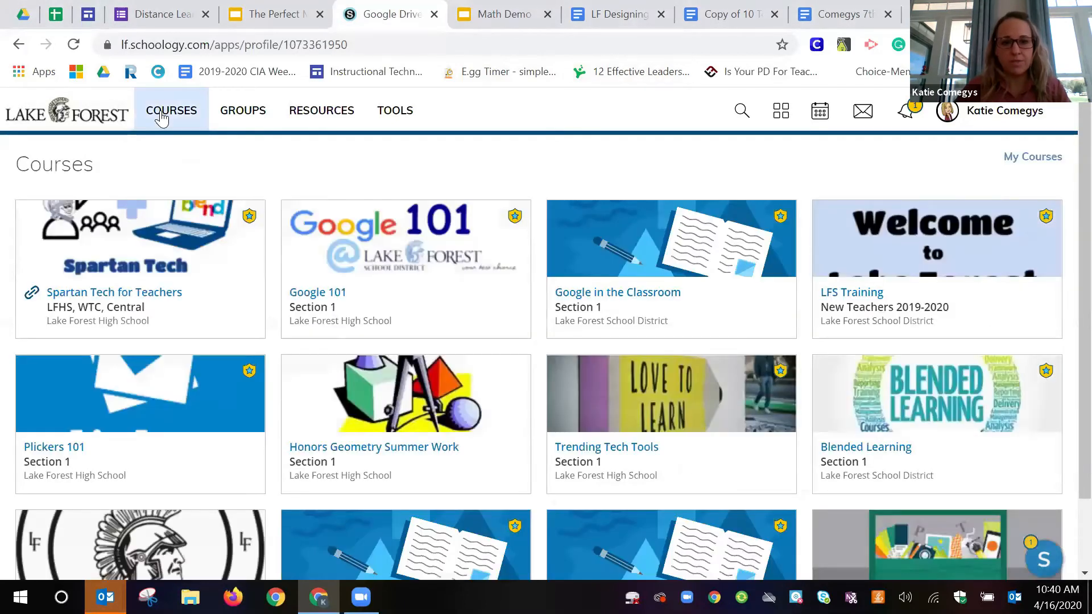
pyautogui.click(150, 247)
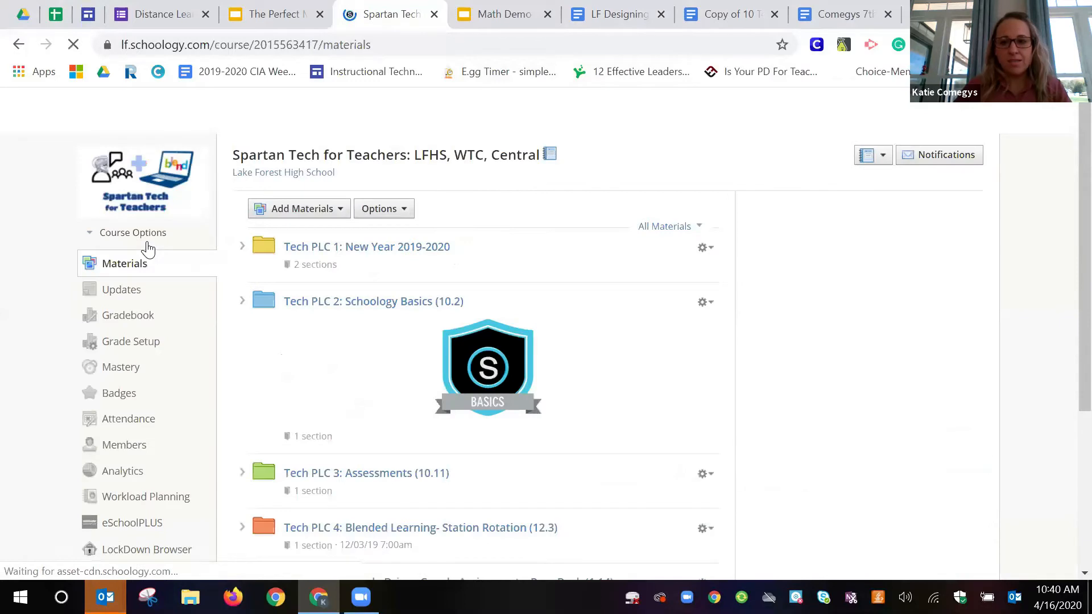
pyautogui.click(287, 213)
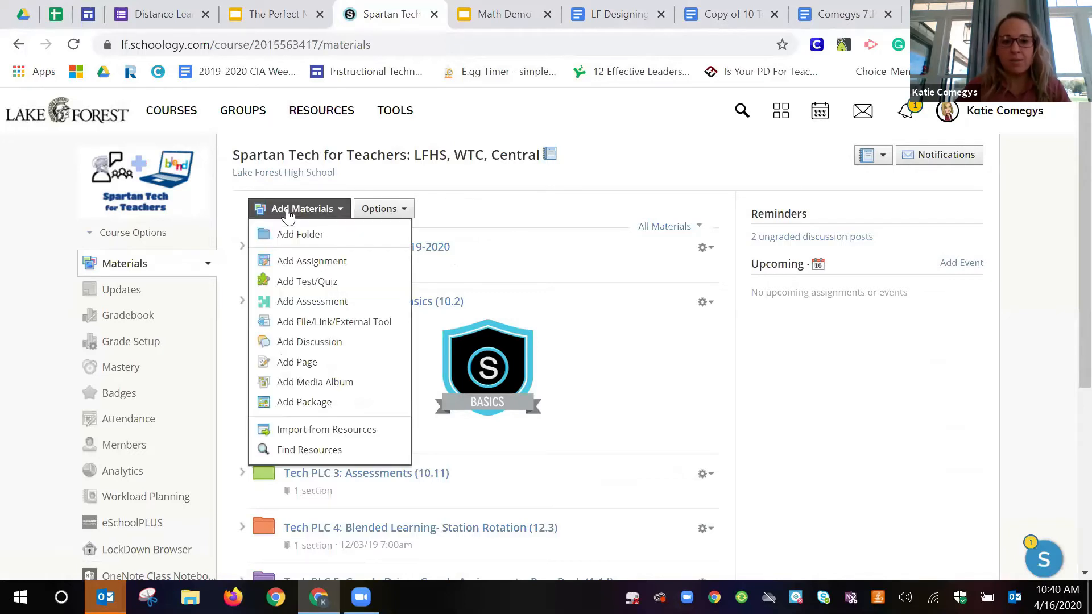
pyautogui.click(286, 259)
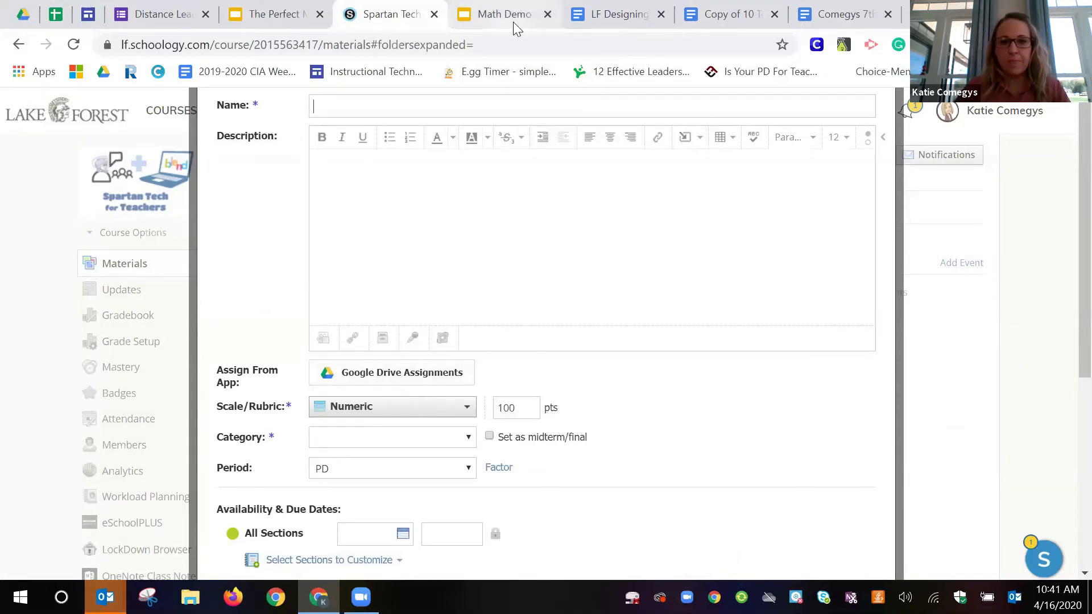
# Switch to the Math Demo presentation in Google Slides and close the Motion and Themes sidebars.
pyautogui.click(495, 16)
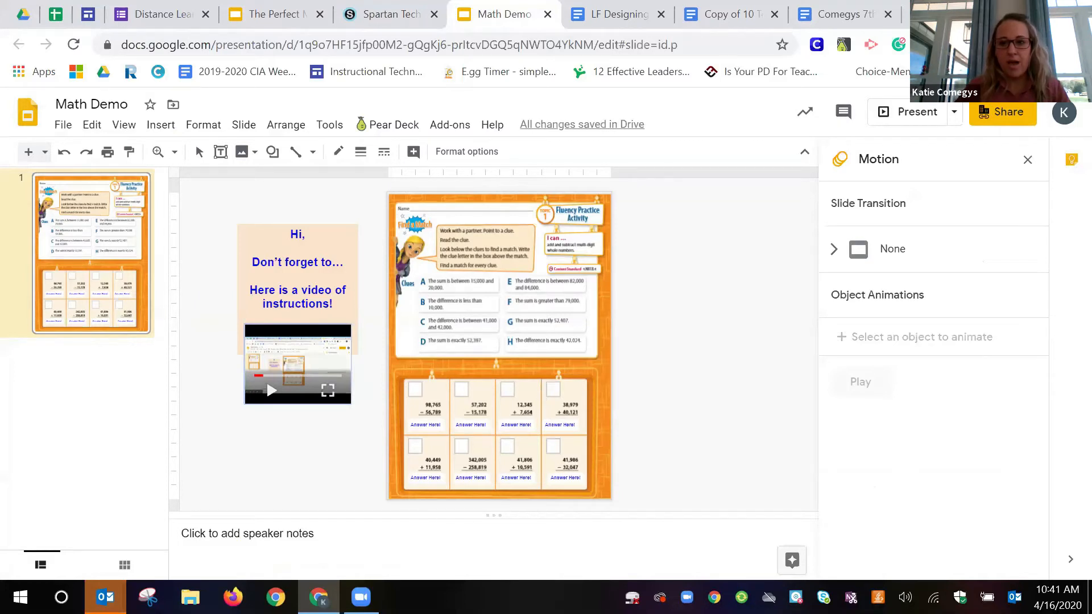
pyautogui.click(1026, 159)
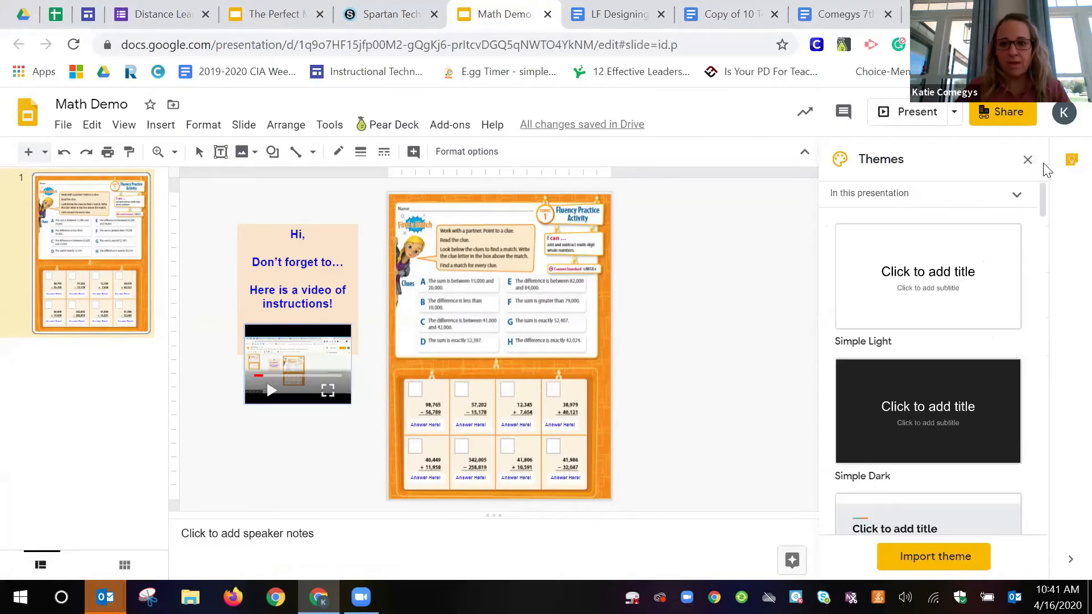
pyautogui.click(1024, 162)
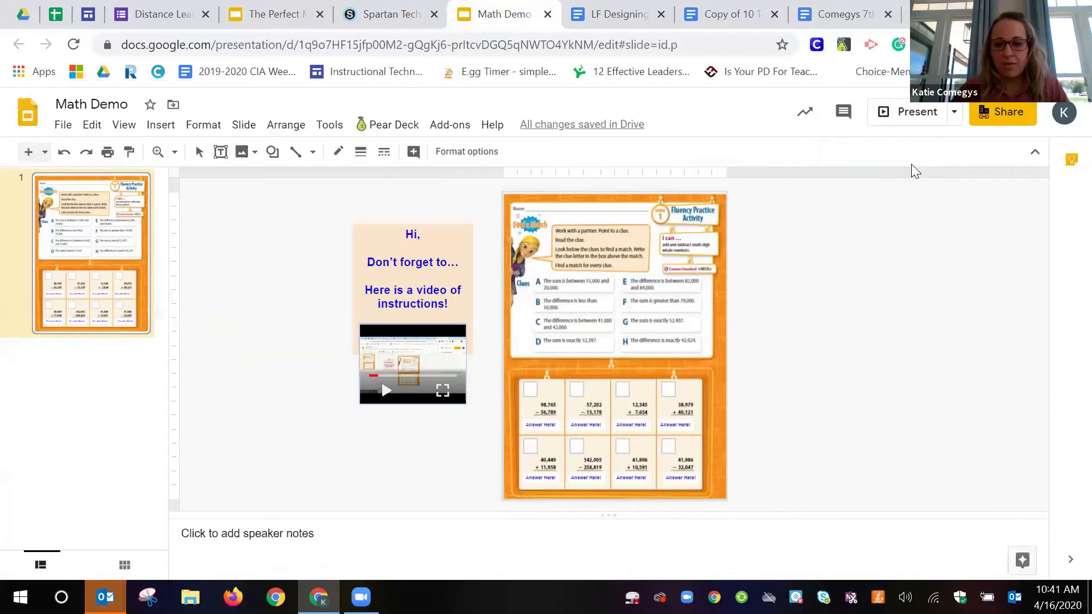